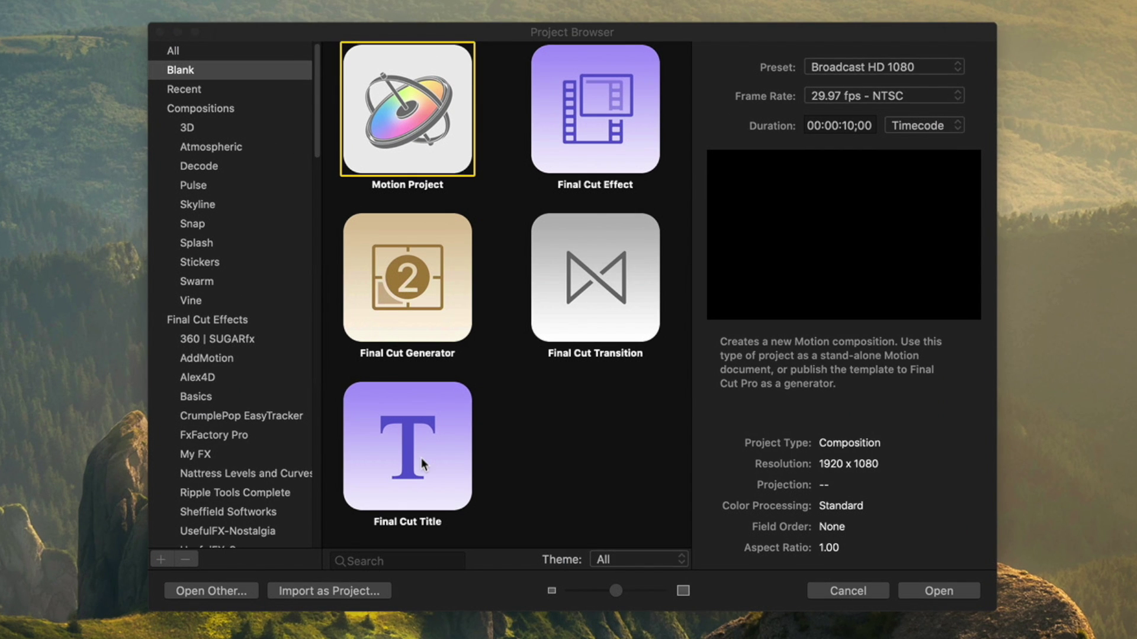
# Start a new Final Cut Title project and delete its Title Background and Type Text Here layers
pyautogui.click(451, 411)
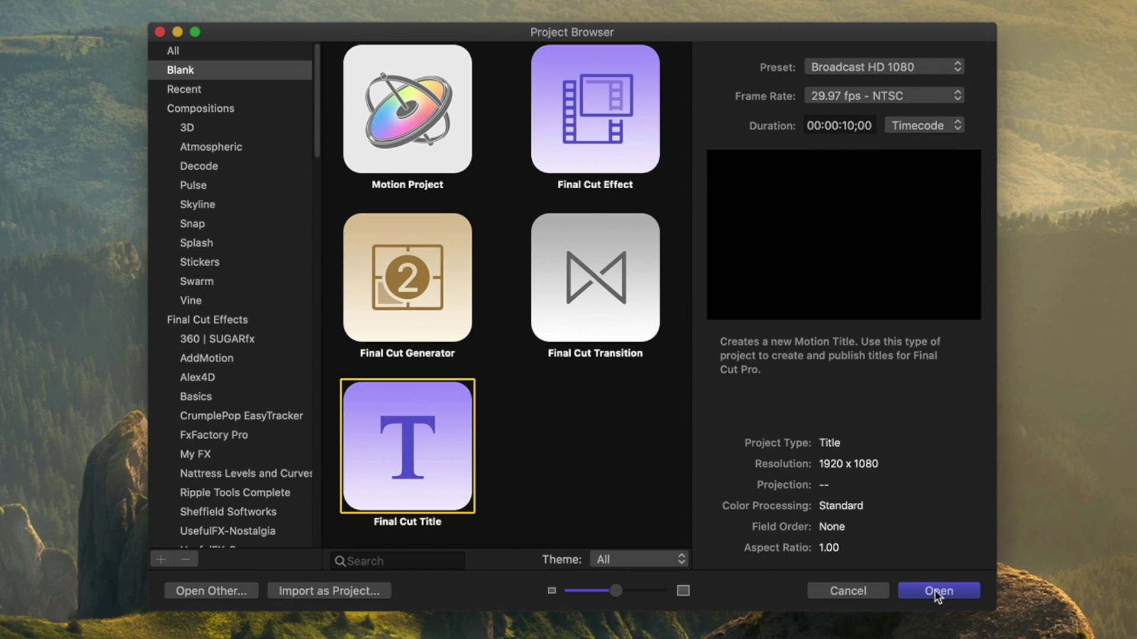
pyautogui.click(935, 590)
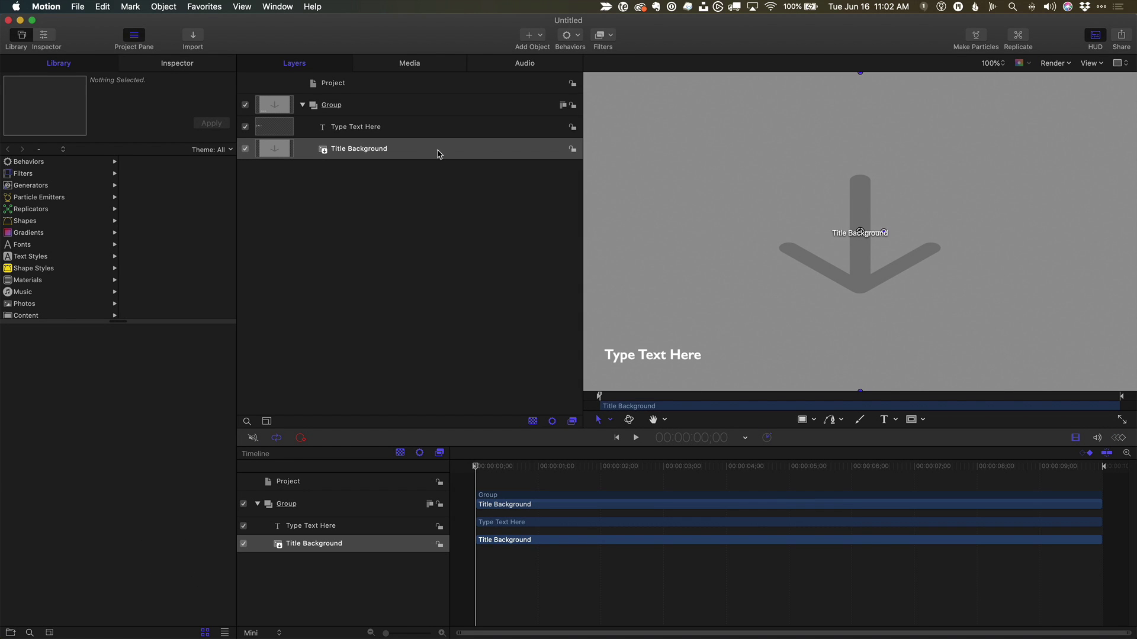
pyautogui.press('Delete')
pyautogui.click(429, 126)
pyautogui.press('Delete')
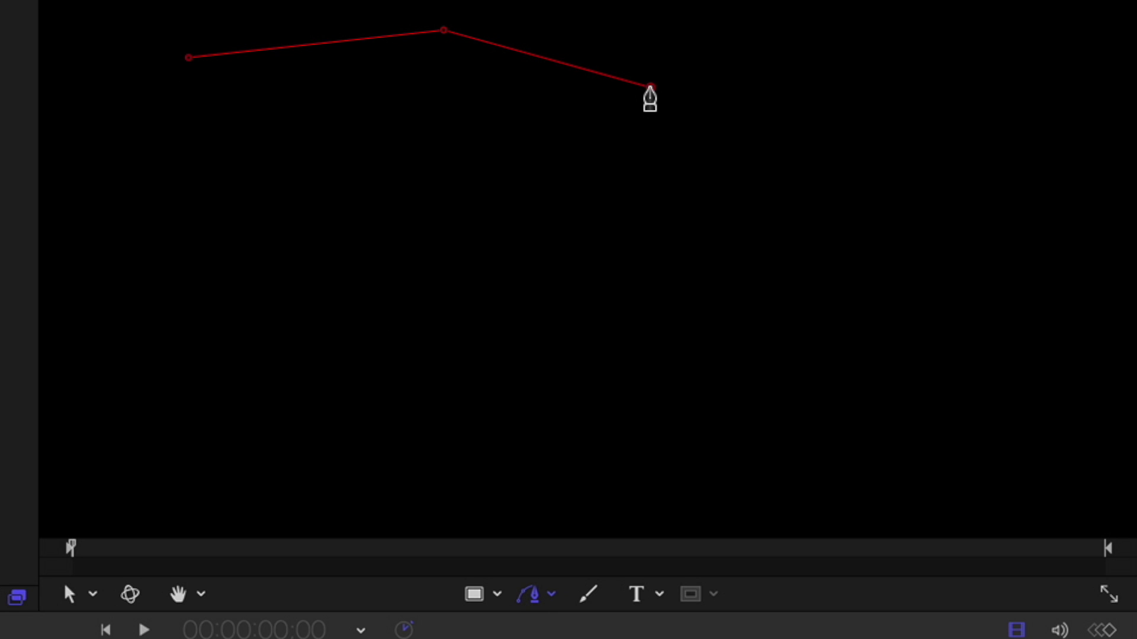
# Draw a zigzag Bezier path across the canvas with curved points
pyautogui.moveTo(456, 224); pyautogui.dragTo(509, 281)
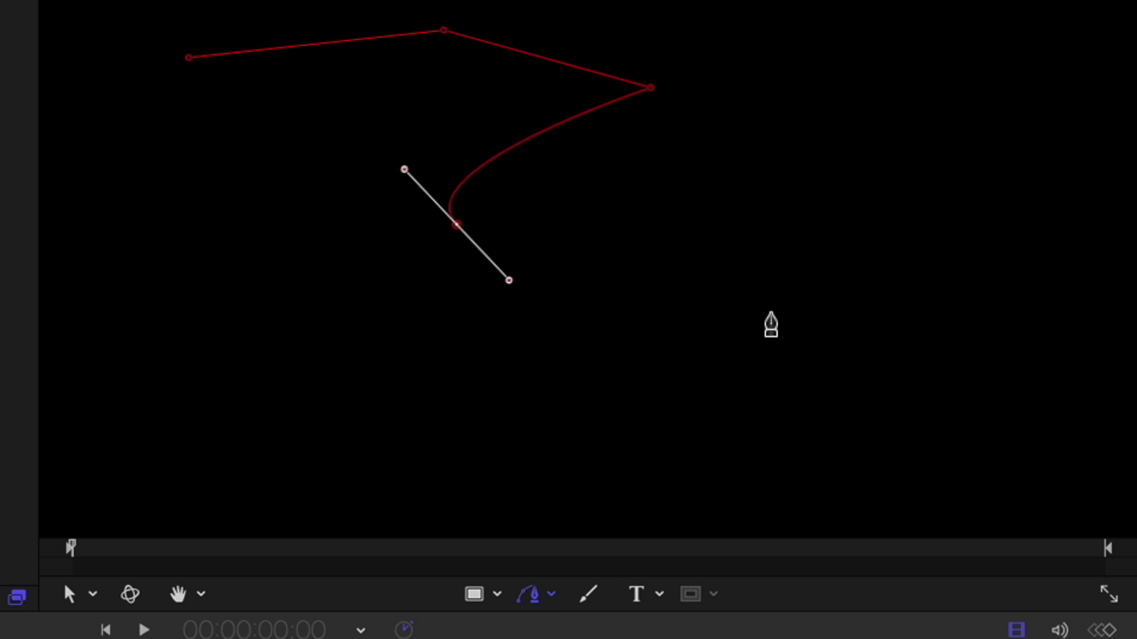
pyautogui.moveTo(770, 313); pyautogui.dragTo(807, 256)
pyautogui.moveTo(903, 61); pyautogui.dragTo(729, 93)
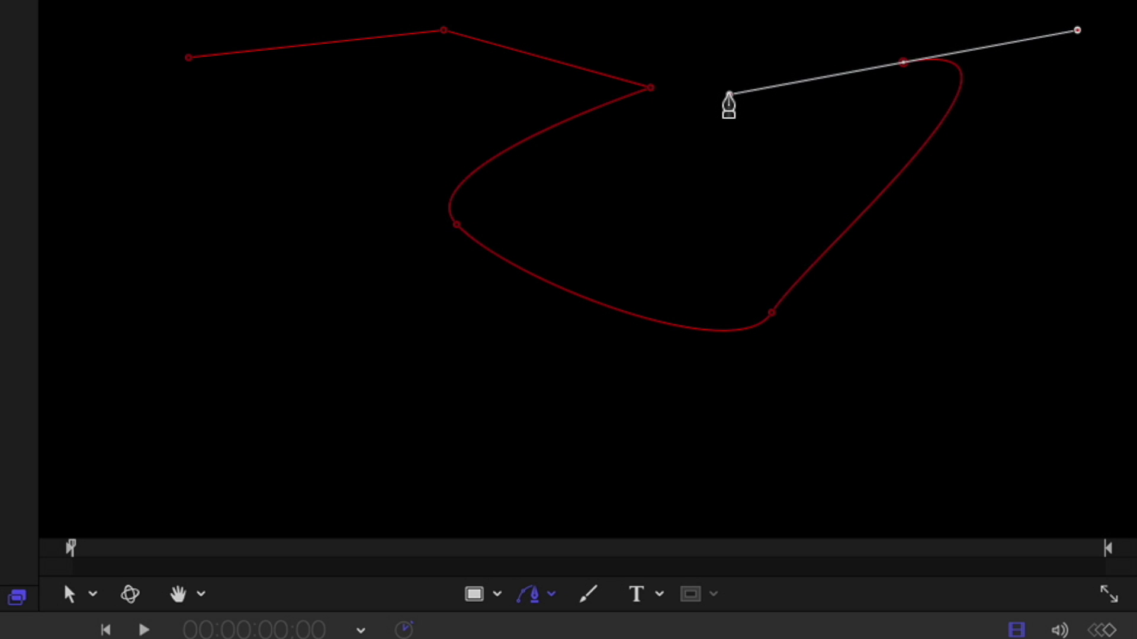
pyautogui.moveTo(728, 93); pyautogui.dragTo(729, 93)
pyautogui.press('Return')
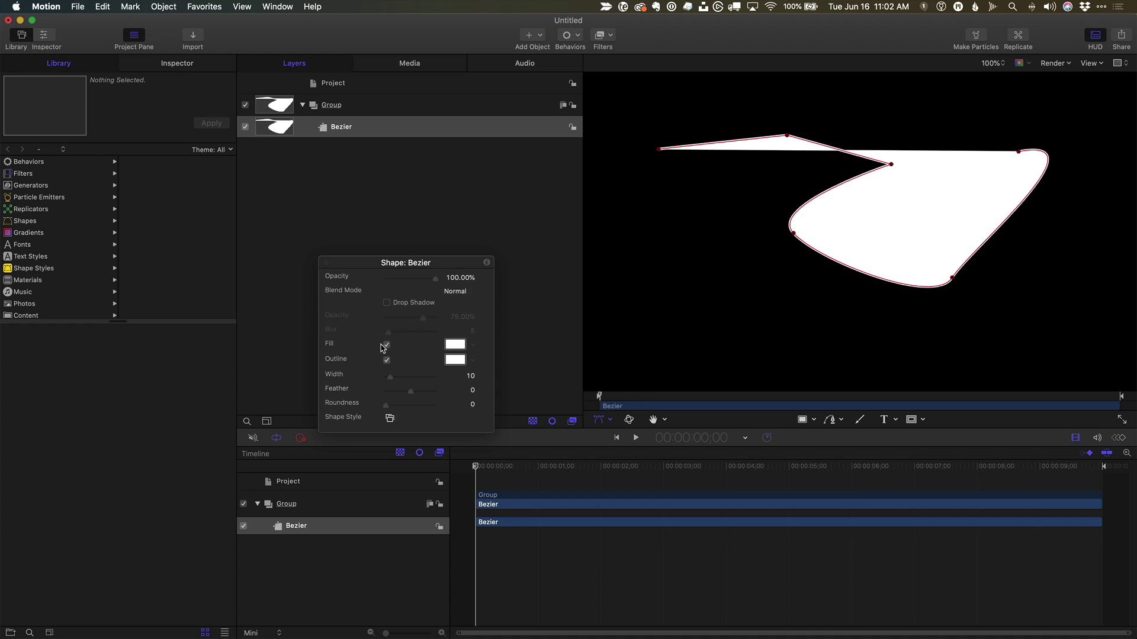
# Remove the shape's white fill, make its outline orange, and widen the outline to 29
pyautogui.click(386, 346)
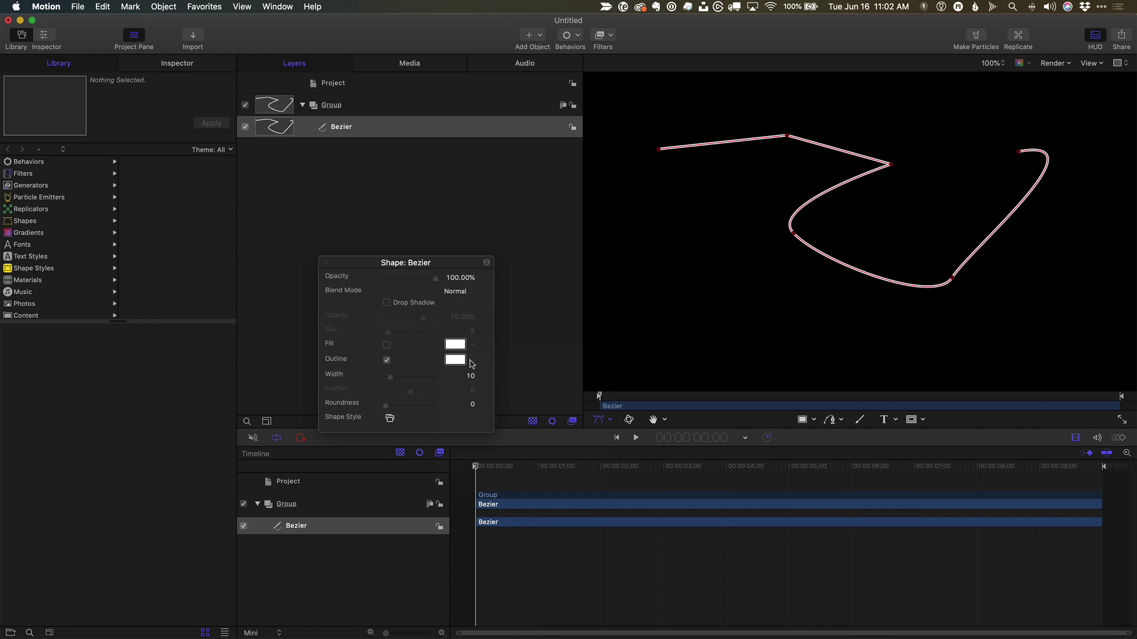
pyautogui.moveTo(471, 364); pyautogui.dragTo(517, 385)
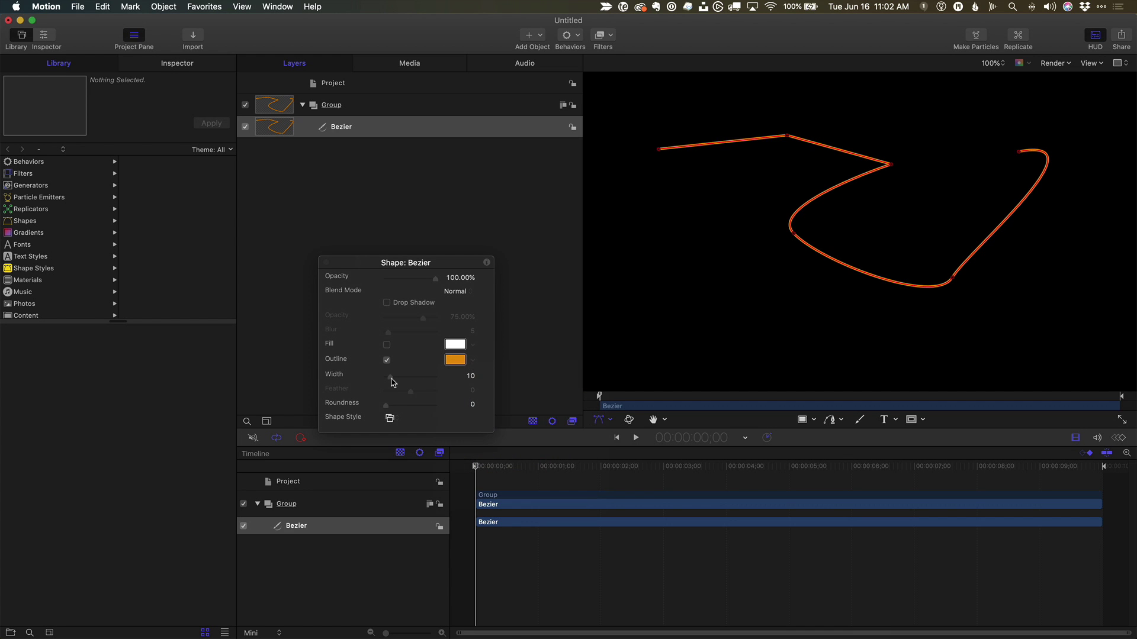
pyautogui.moveTo(391, 382); pyautogui.dragTo(402, 382)
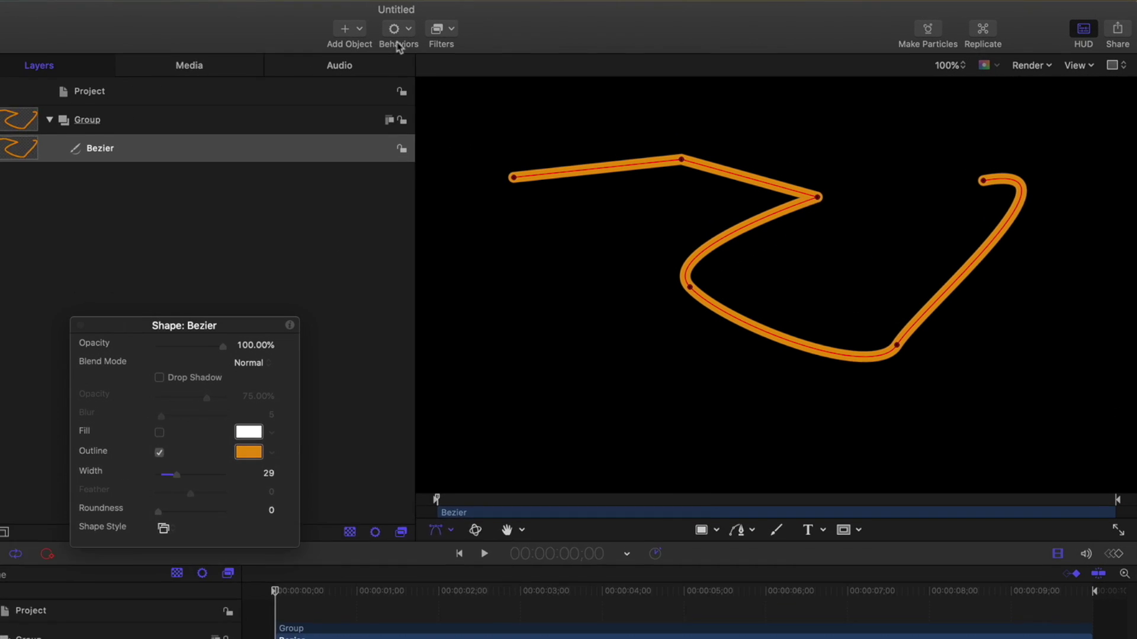
pyautogui.click(568, 38)
# Add a Write On behavior, shorten it to about 2;24 with Ease Both speed, and preview
pyautogui.moveTo(432, 164)
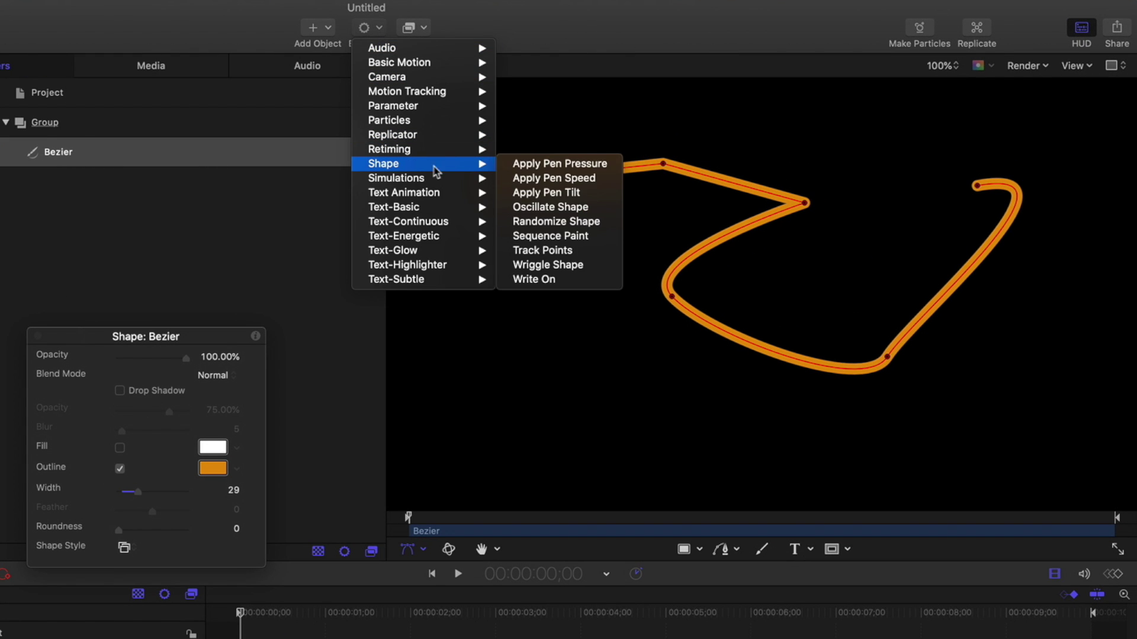
pyautogui.click(559, 279)
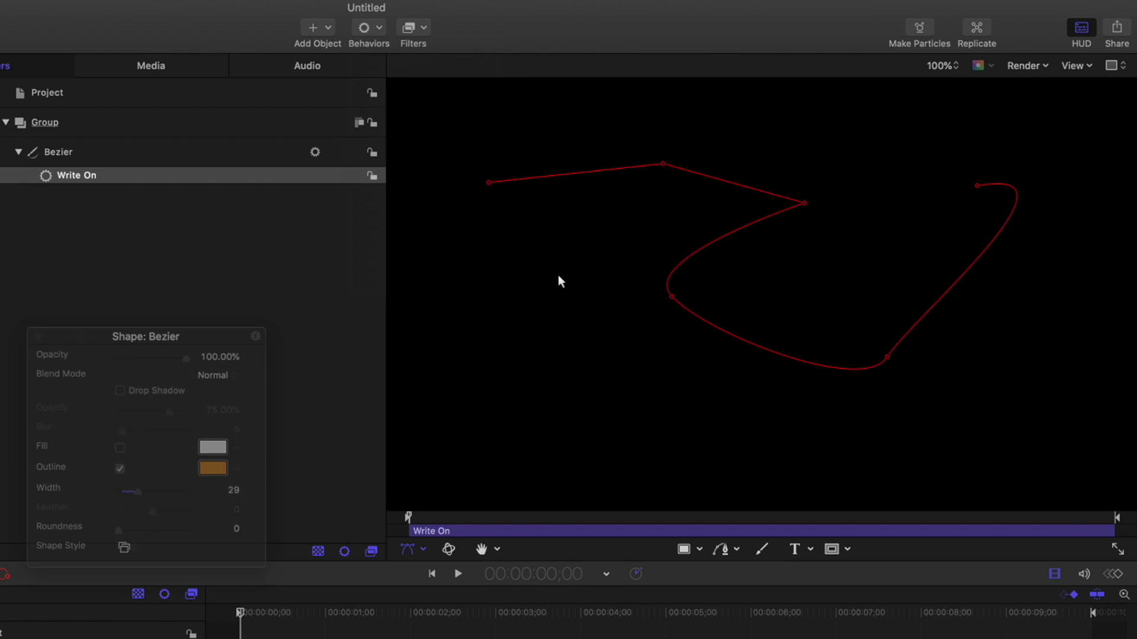
pyautogui.moveTo(1113, 529); pyautogui.dragTo(606, 528)
pyautogui.click(230, 431)
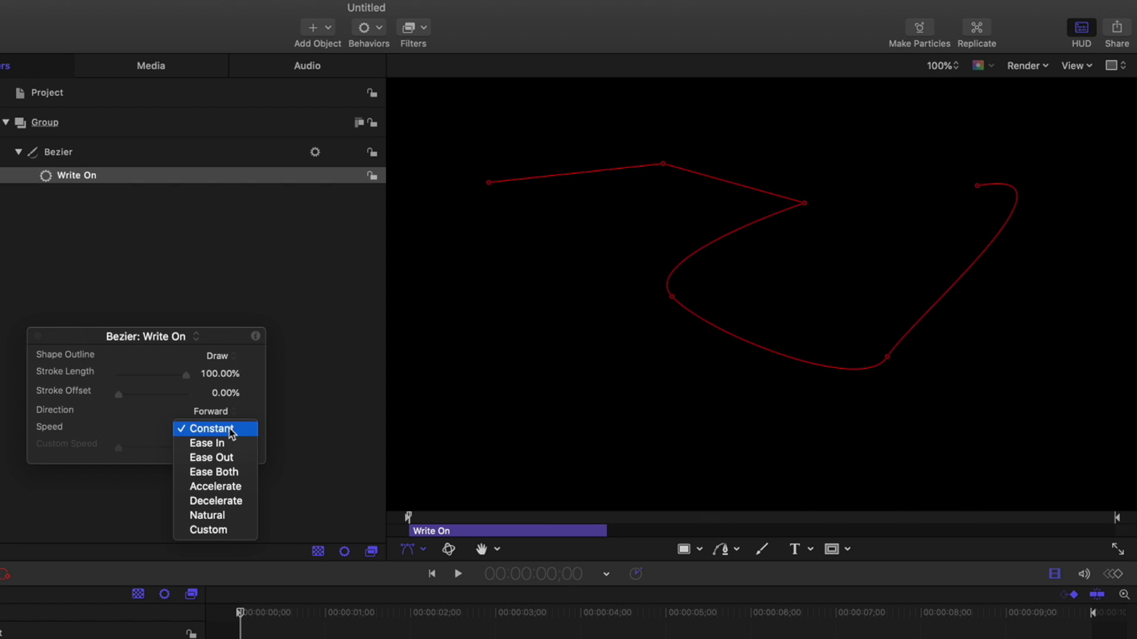
pyautogui.click(239, 474)
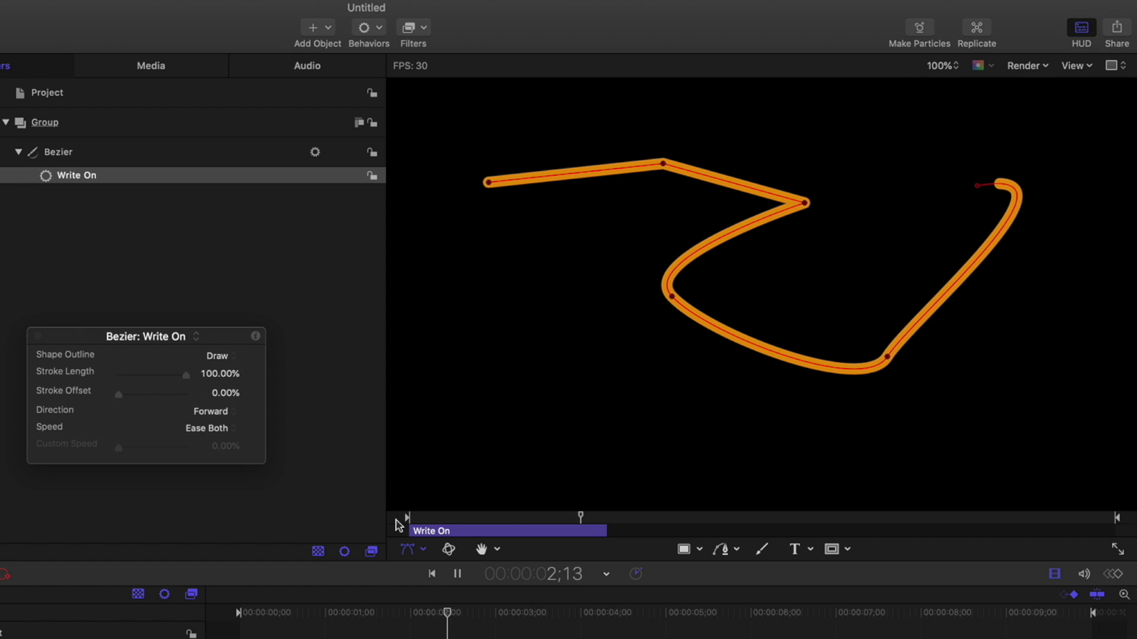
pyautogui.press('space')
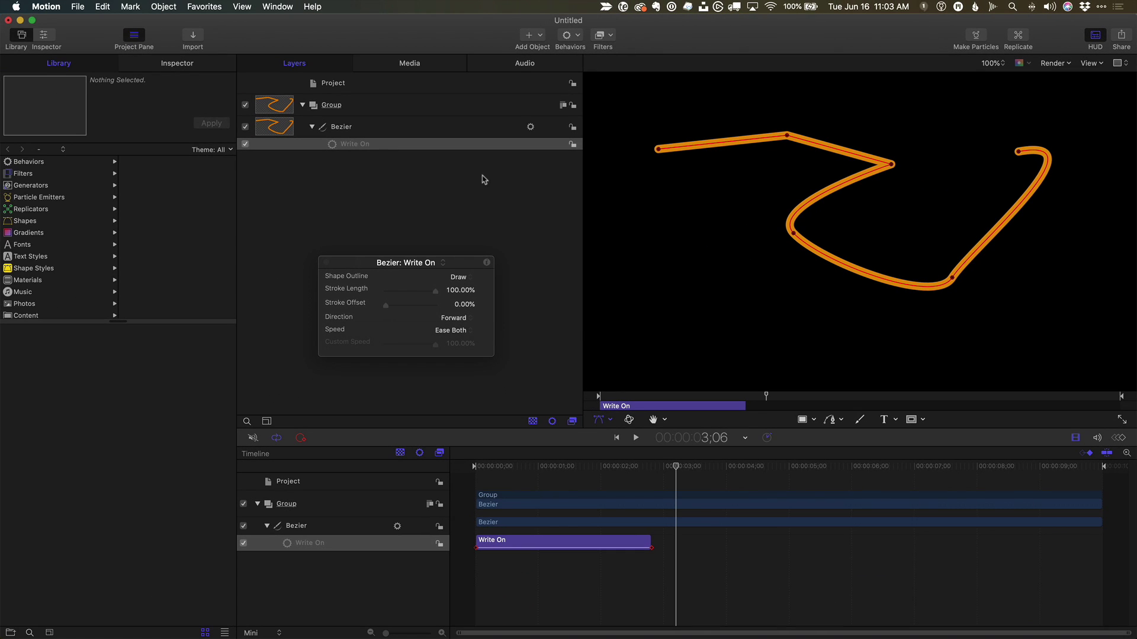
# Publish the shape's Brush Color, Width, End Cap and Control Points parameters to Final Cut
pyautogui.click(177, 64)
pyautogui.click(205, 153)
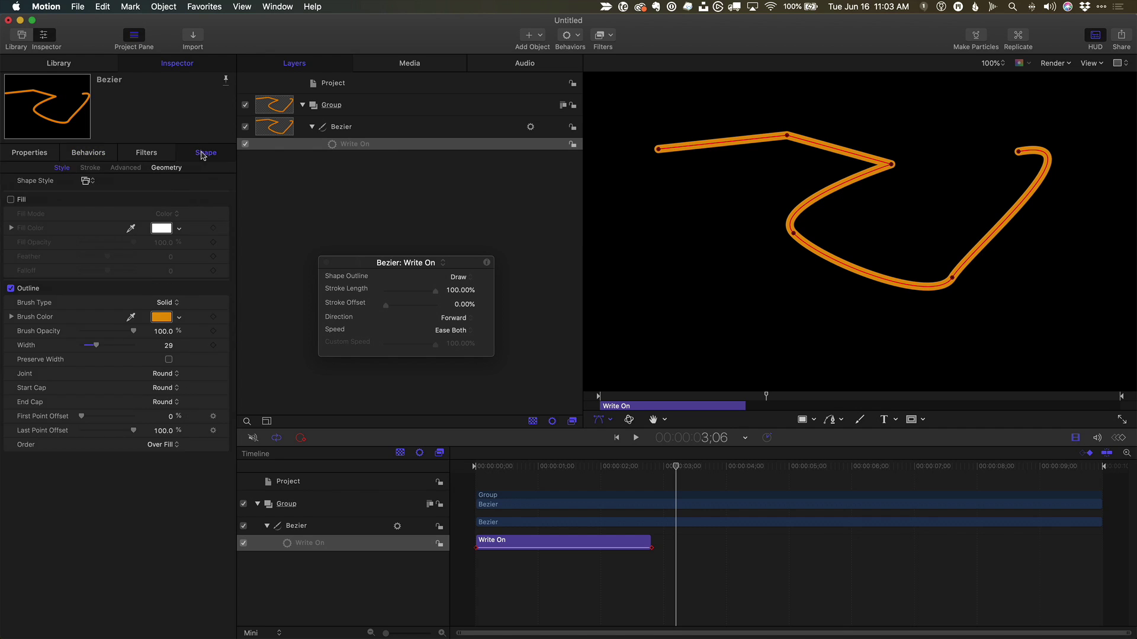
pyautogui.click(256, 347)
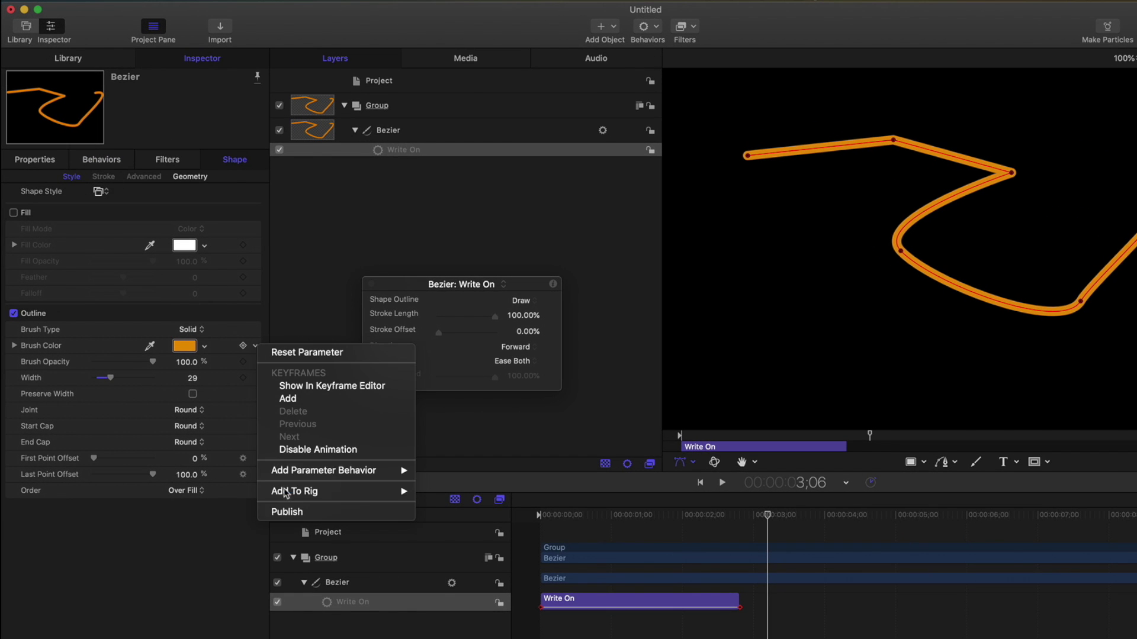
pyautogui.click(299, 513)
pyautogui.click(256, 379)
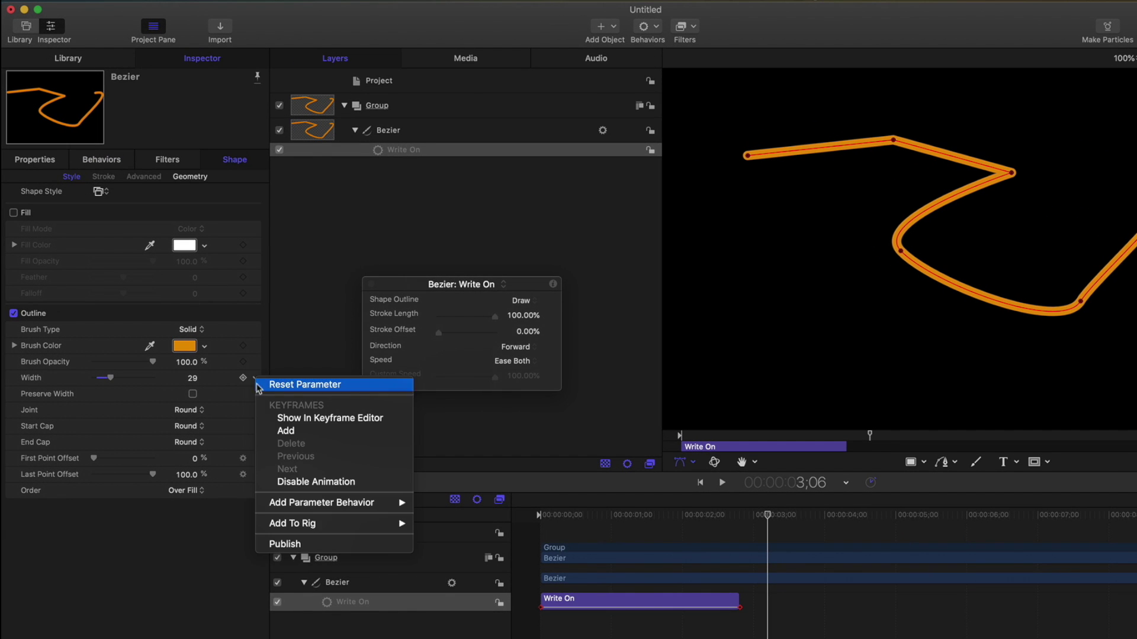
pyautogui.click(299, 544)
pyautogui.click(255, 443)
pyautogui.click(320, 616)
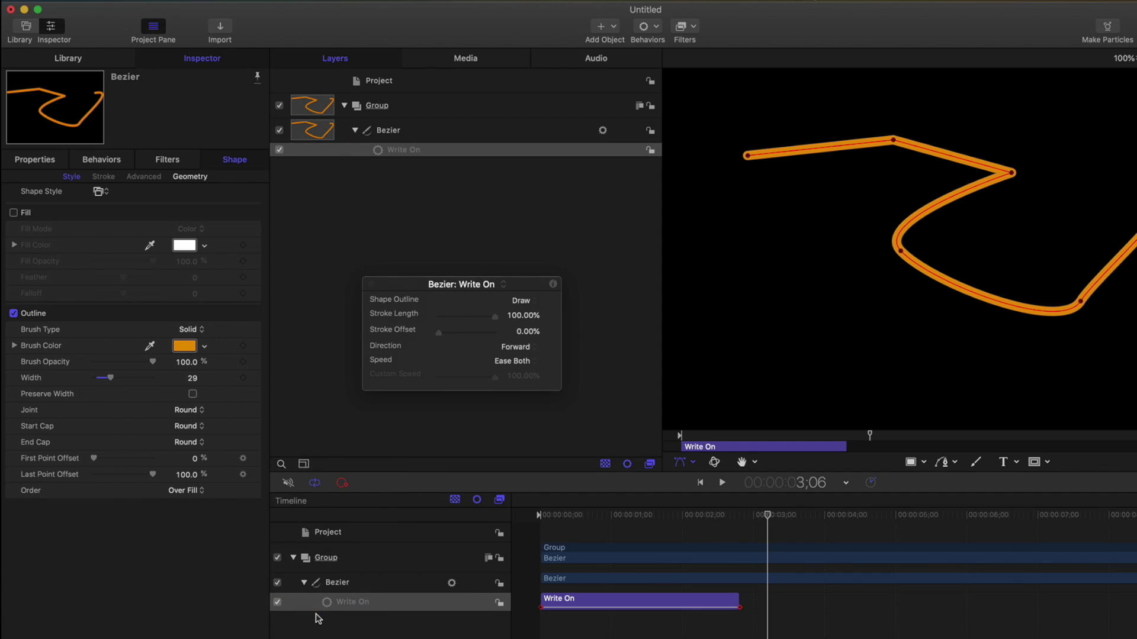
pyautogui.click(190, 177)
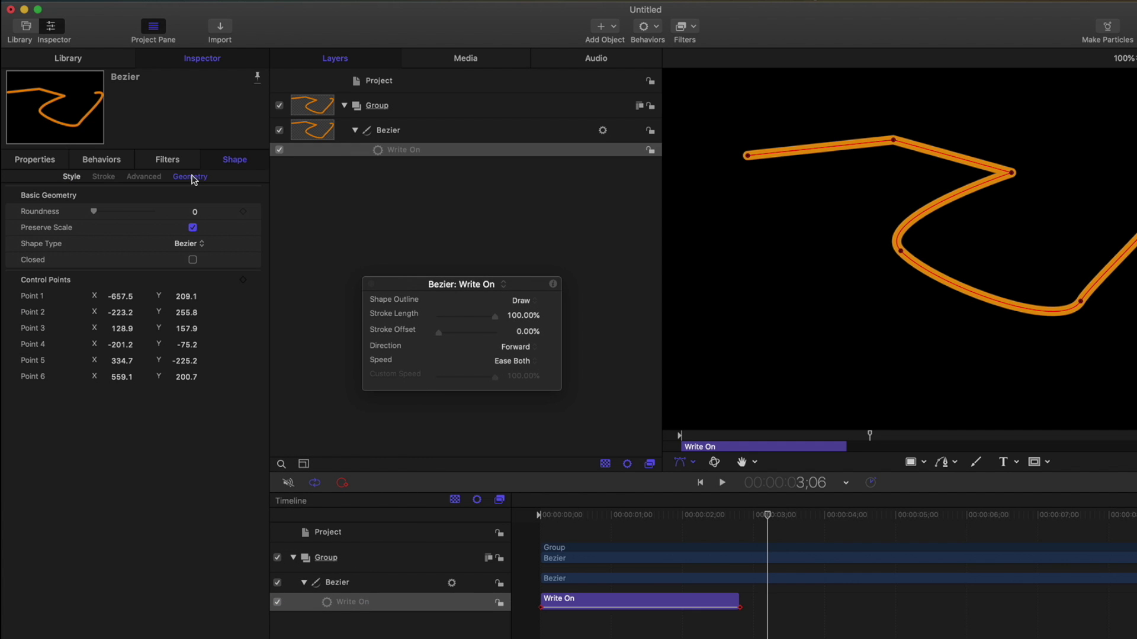
pyautogui.click(256, 280)
pyautogui.click(316, 407)
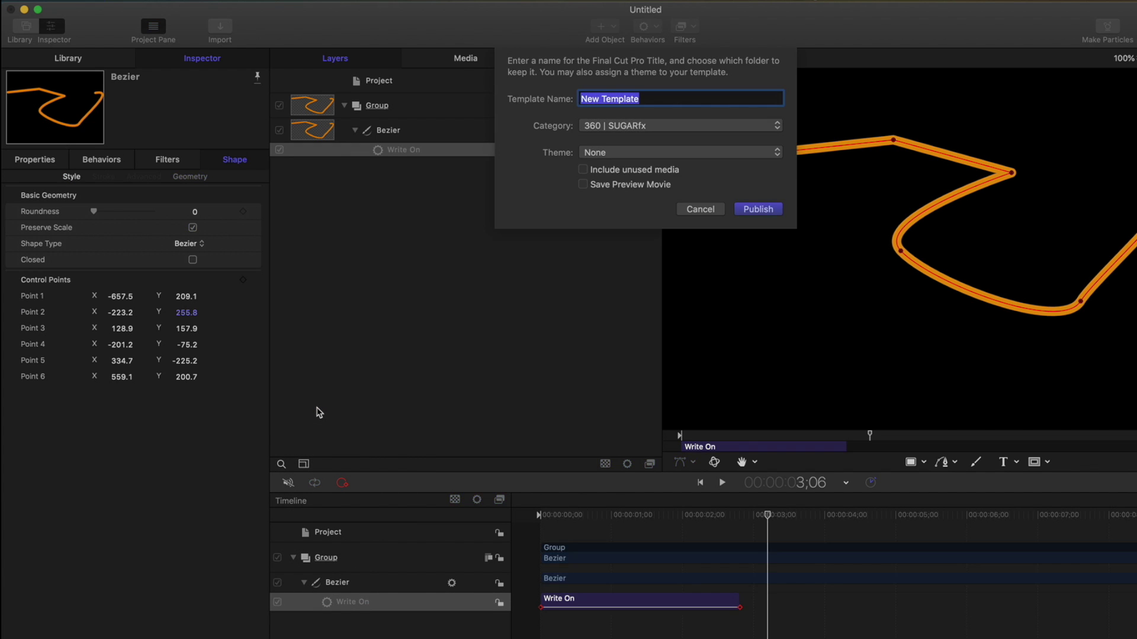
# Publish the template as the title 'My path' in the Ripple category
pyautogui.write('My path')
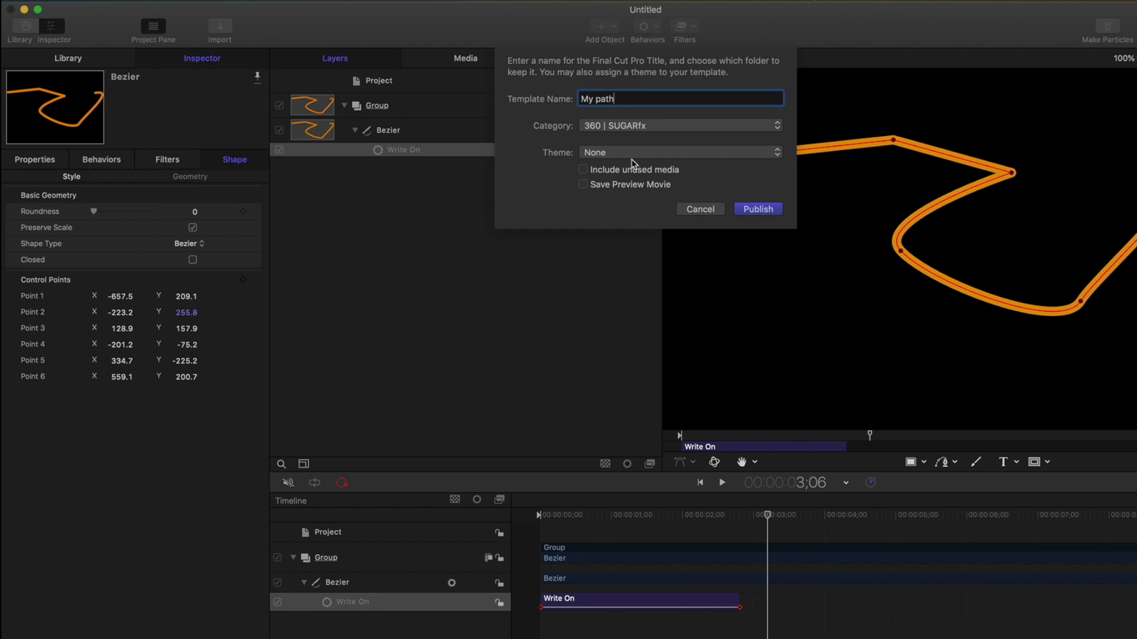
pyautogui.click(651, 126)
pyautogui.click(680, 343)
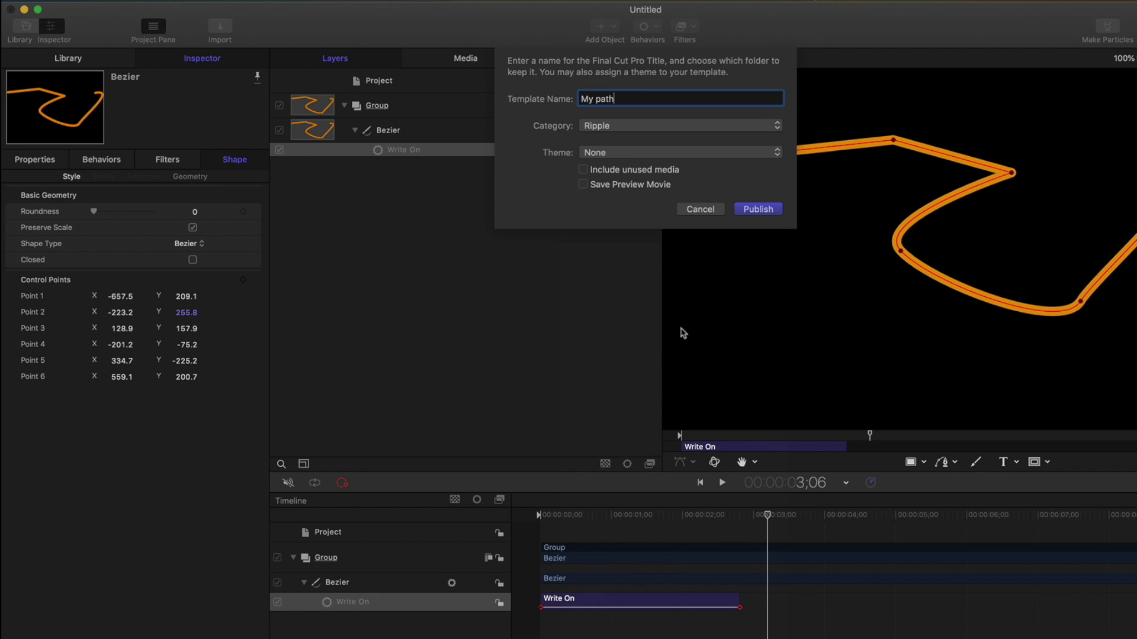
pyautogui.click(759, 210)
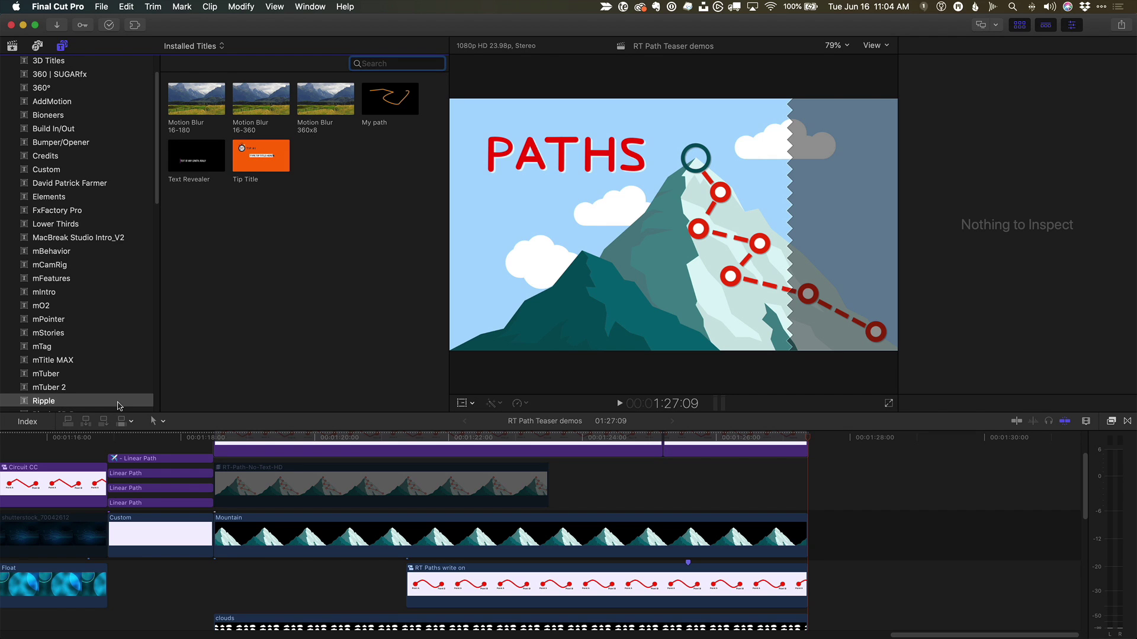
# Append the My path title to the storyline and play it from the start
pyautogui.click(381, 96)
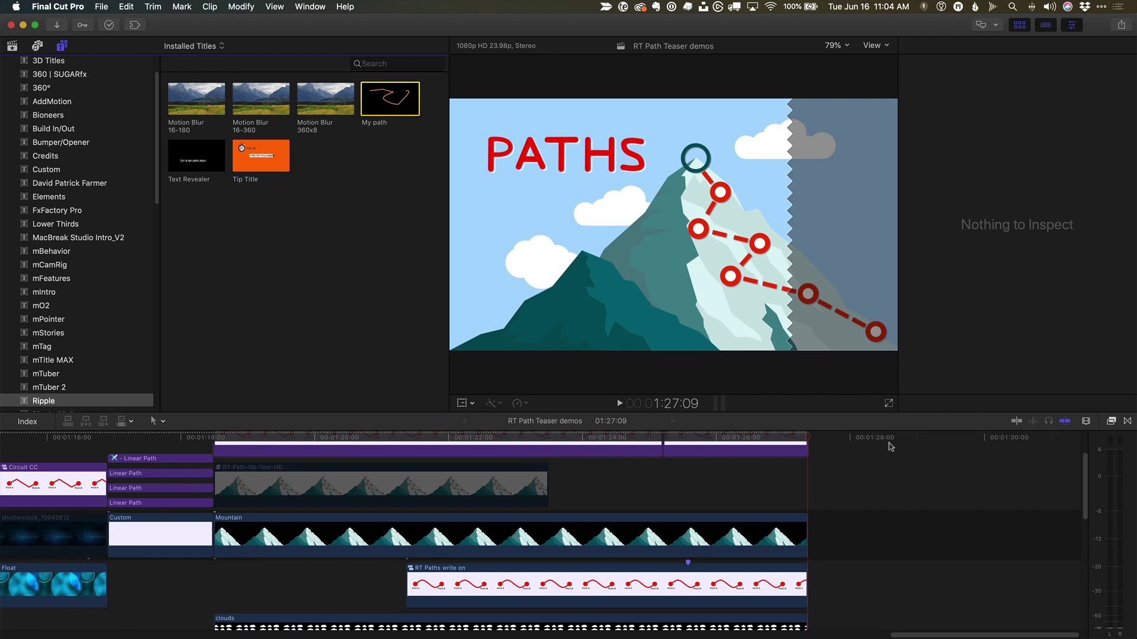
pyautogui.press('e')
pyautogui.press('/')
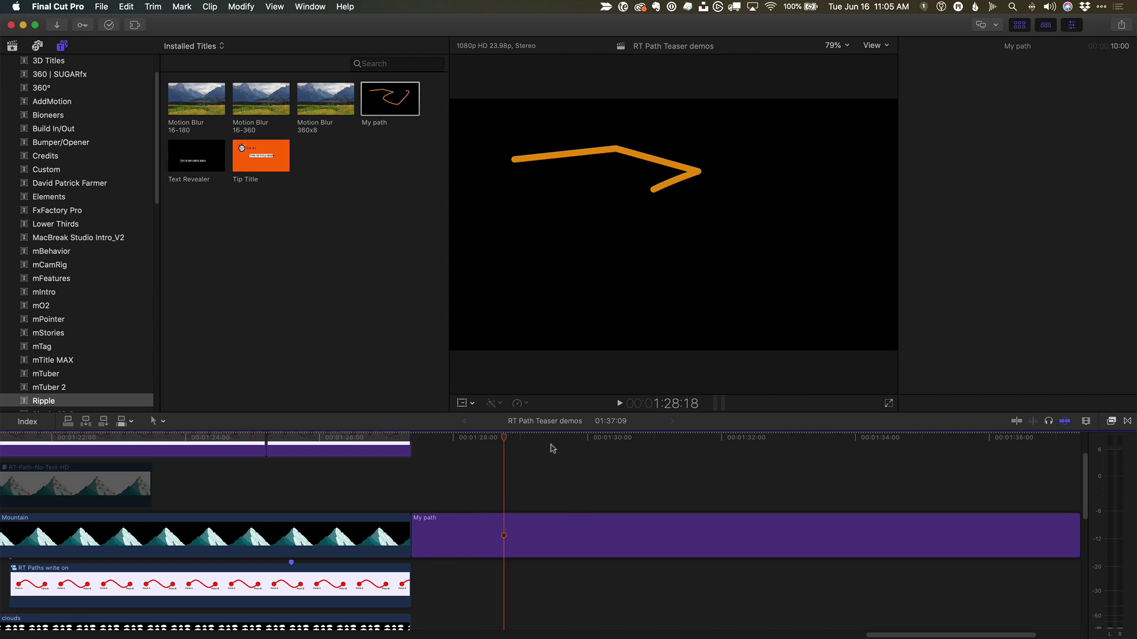
pyautogui.press('space')
# Change the path's brush colour, set its width to 15, and reposition its end and corner points
pyautogui.press('super+4')
pyautogui.click(1079, 80)
pyautogui.click(1060, 98)
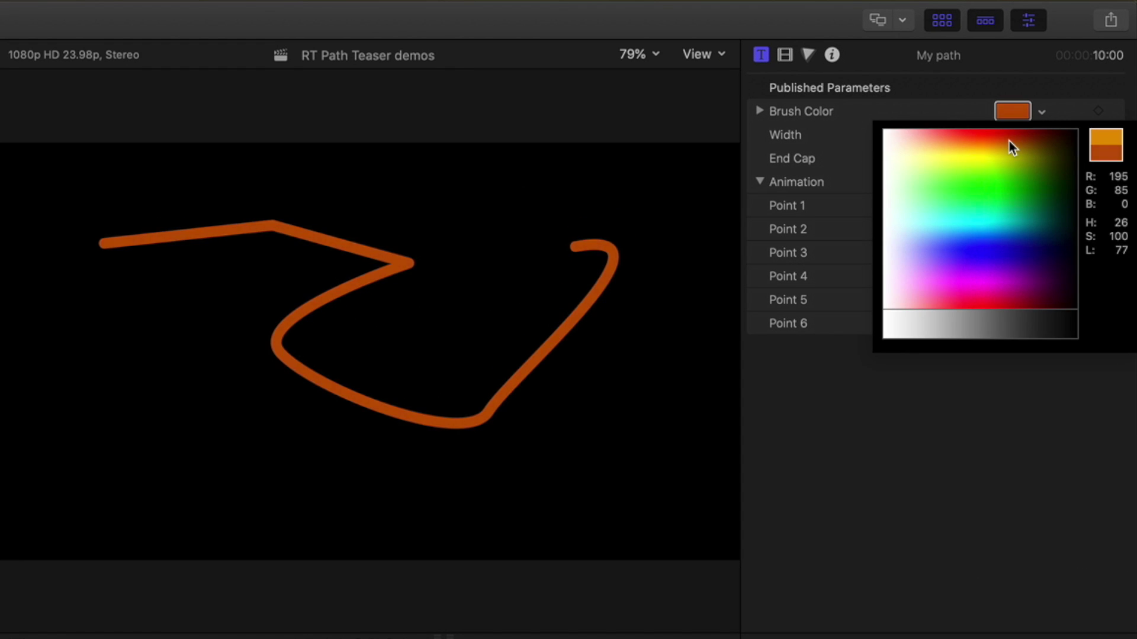
pyautogui.click(993, 192)
pyautogui.press('Escape')
pyautogui.moveTo(906, 135); pyautogui.dragTo(901, 135)
pyautogui.moveTo(918, 207); pyautogui.dragTo(954, 206)
pyautogui.moveTo(1013, 253); pyautogui.dragTo(1012, 253)
pyautogui.moveTo(925, 280); pyautogui.dragTo(925, 276)
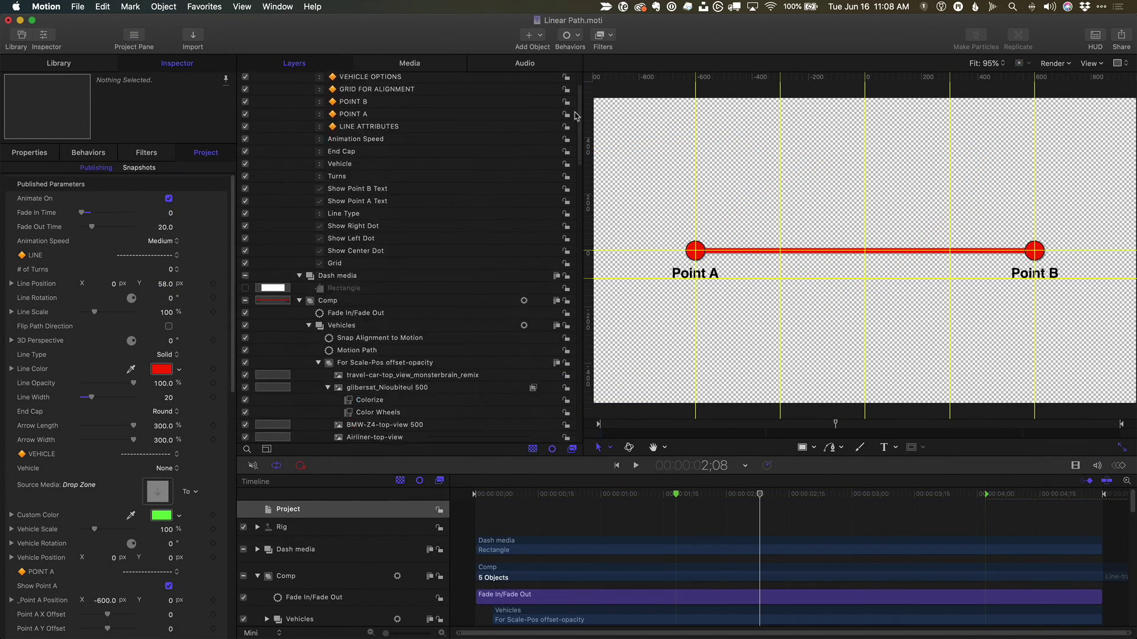
# Open the Linear Path project and expand its Line group to list Line-0 through Line-3 Turns
pyautogui.moveTo(575, 111); pyautogui.dragTo(576, 388)
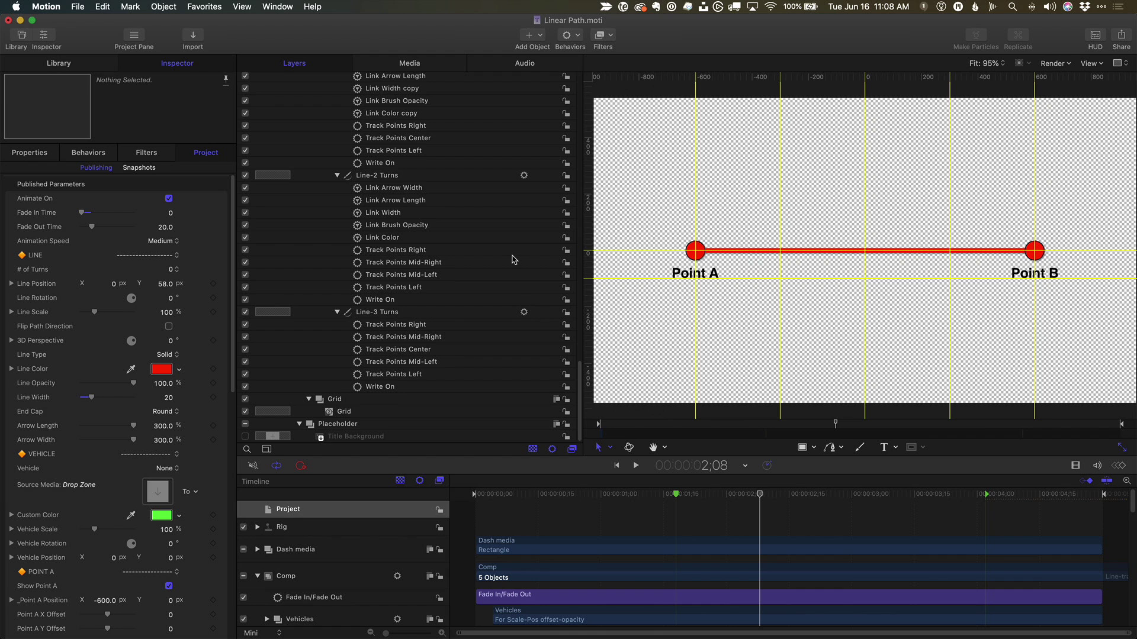
pyautogui.scroll(10, 514, 259)
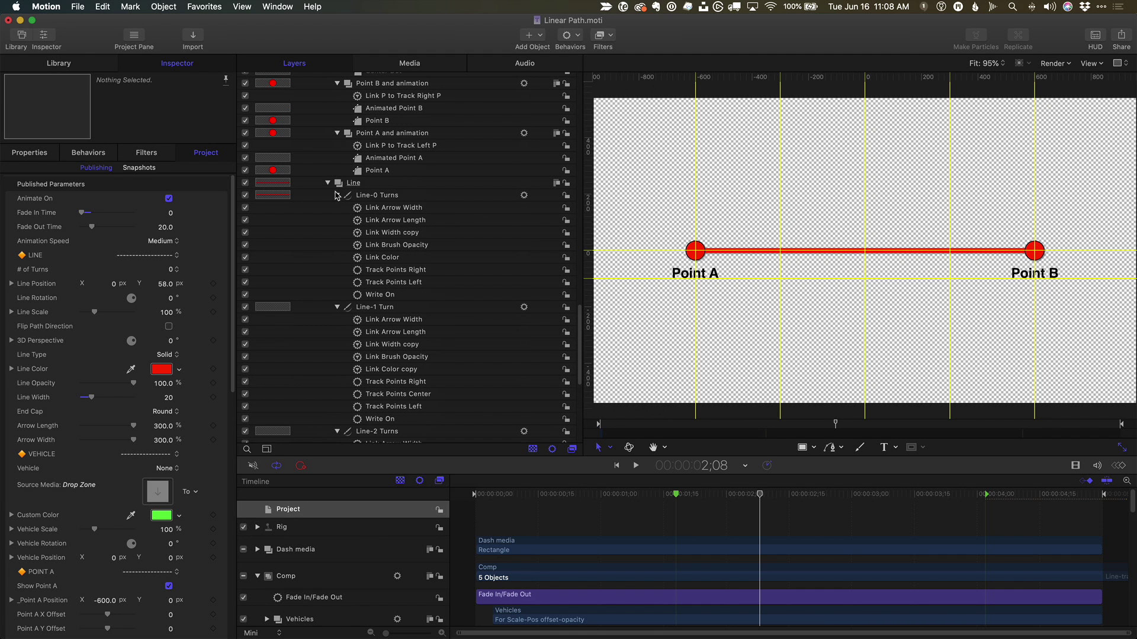
pyautogui.click(328, 183)
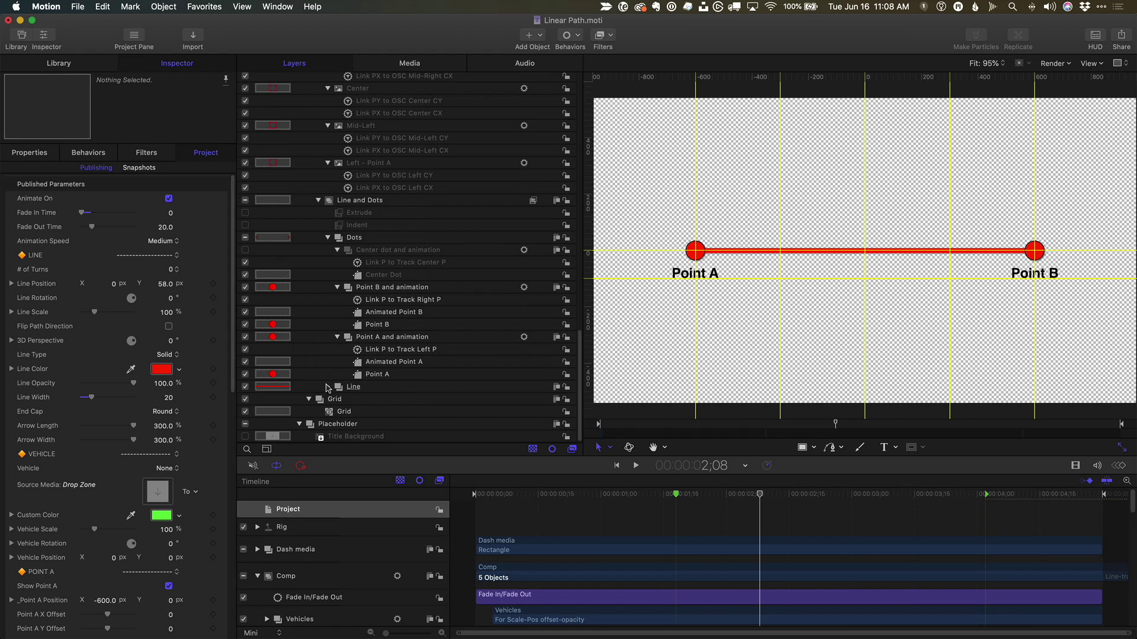
pyautogui.click(328, 387)
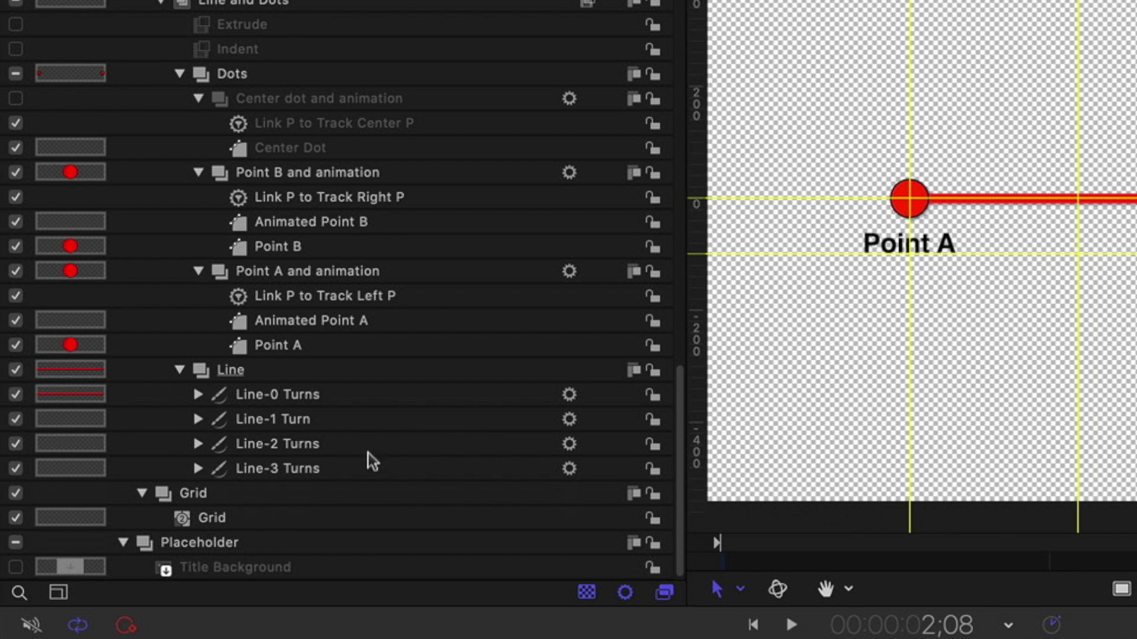
# Select the Turns rig control and try 1, 2 and 3 turns before returning it to 0
pyautogui.moveTo(680, 399); pyautogui.dragTo(782, 24)
pyautogui.click(270, 155)
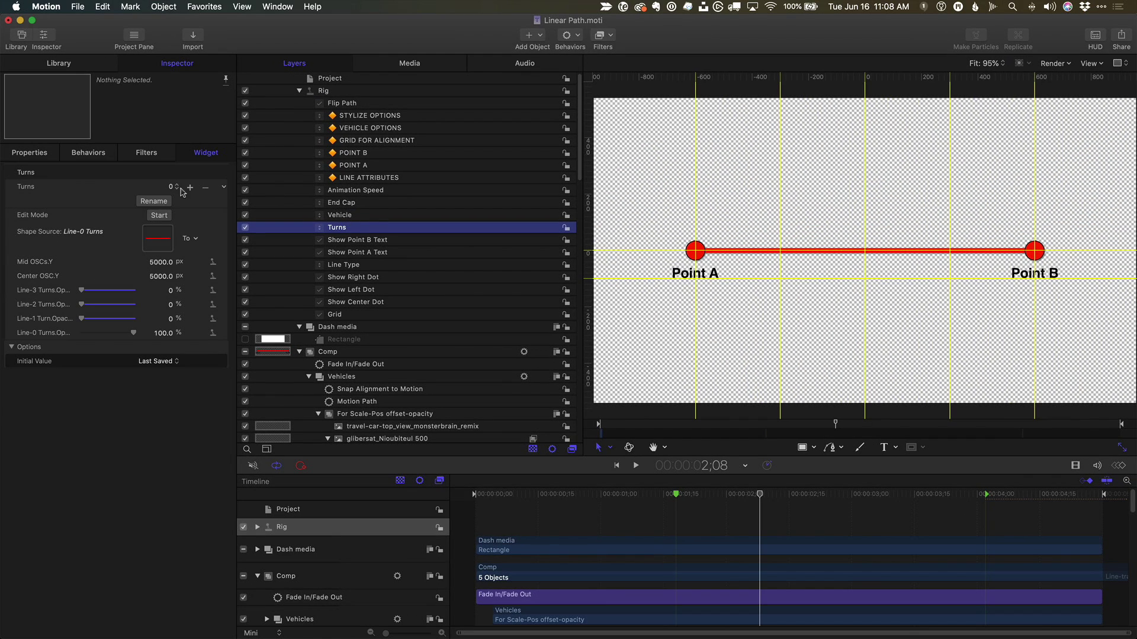
pyautogui.click(177, 187)
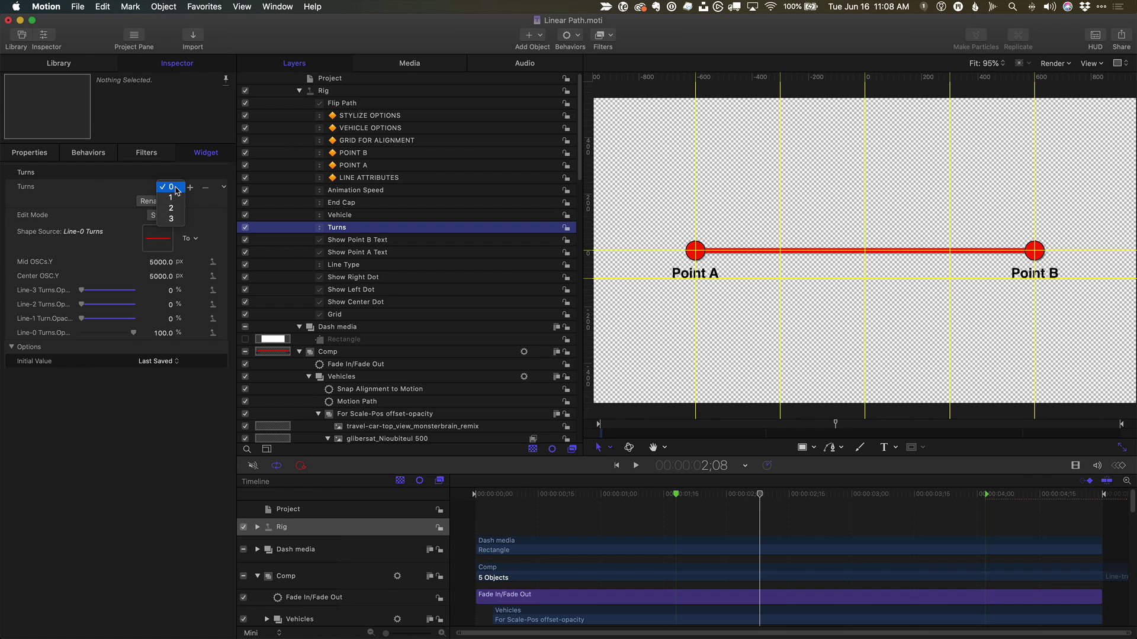
pyautogui.click(175, 199)
pyautogui.click(177, 187)
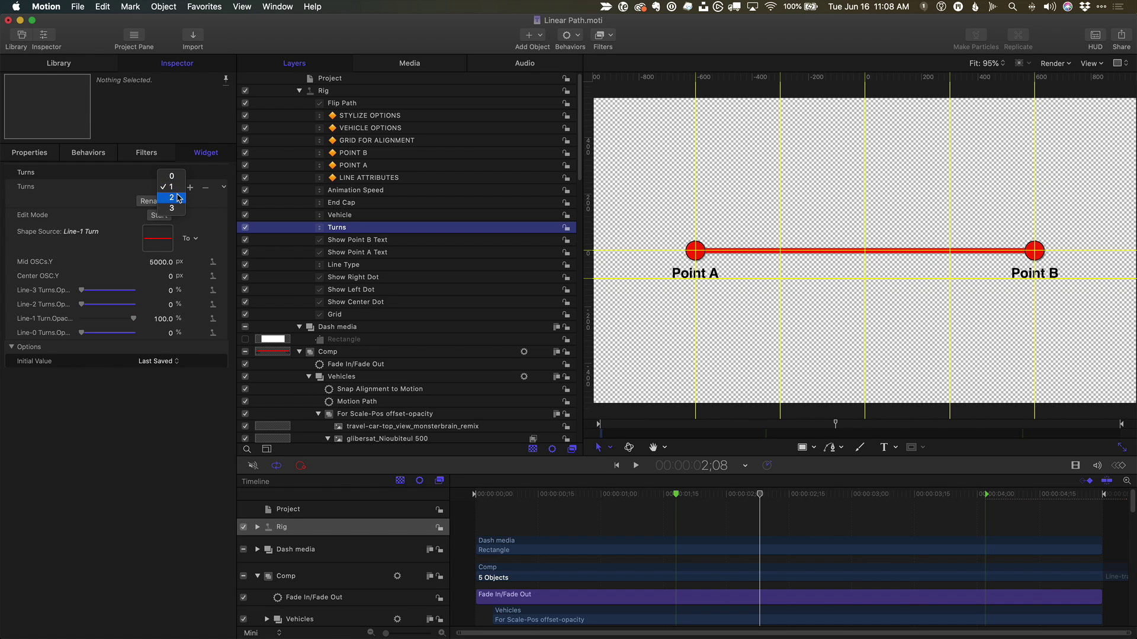
pyautogui.click(176, 197)
pyautogui.click(178, 187)
pyautogui.click(178, 197)
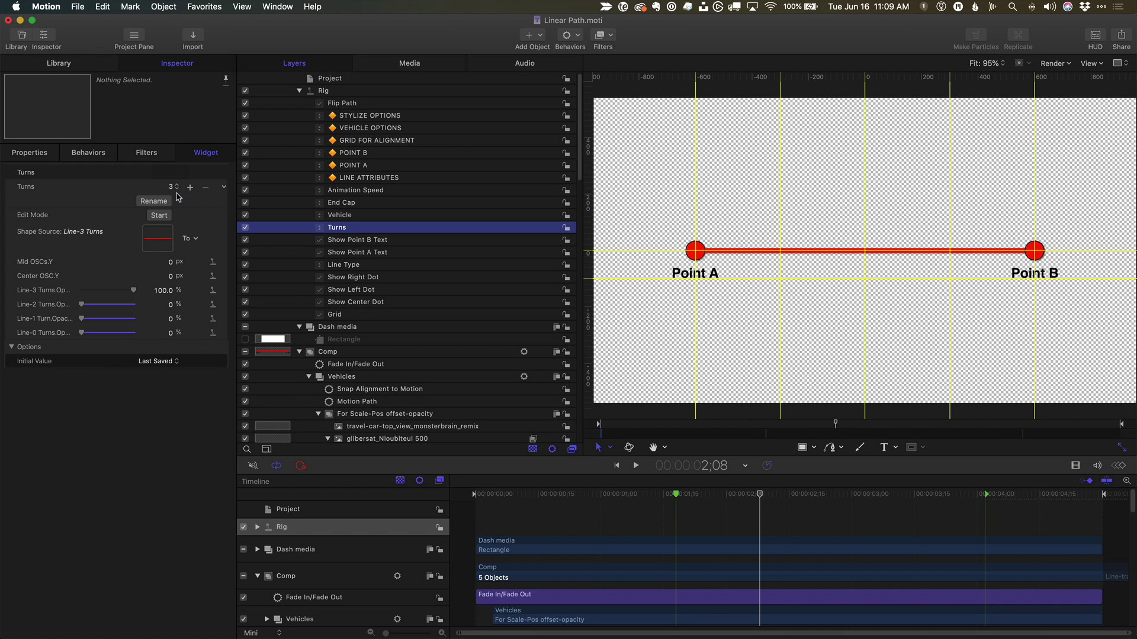
pyautogui.click(178, 188)
pyautogui.click(172, 155)
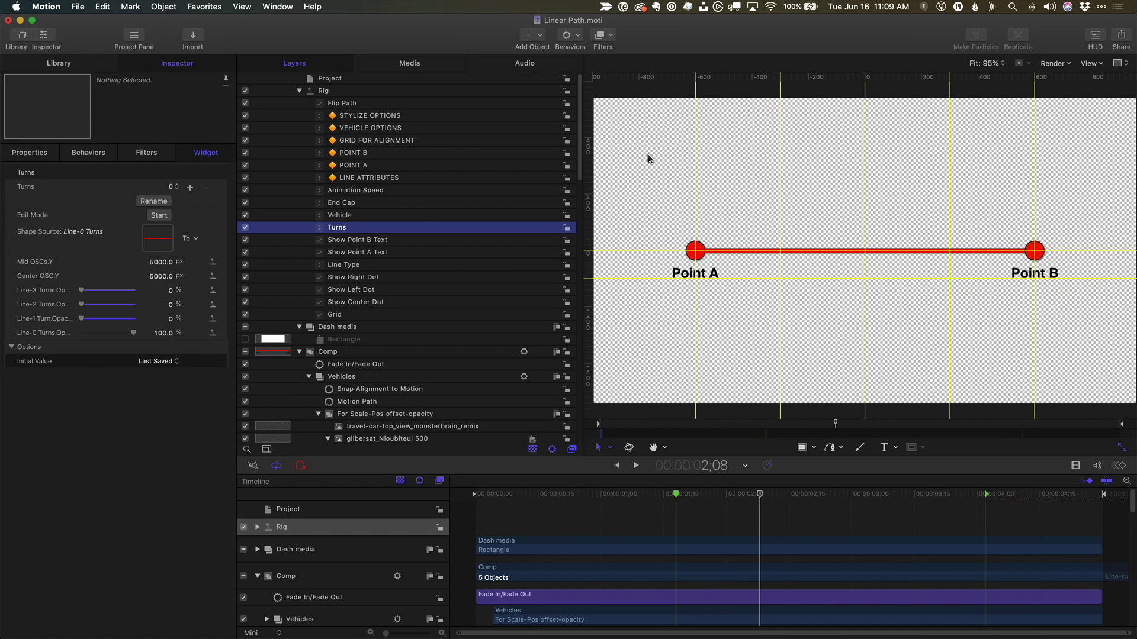
pyautogui.moveTo(581, 154); pyautogui.dragTo(573, 428)
# Expand the Line-0 to Line-3 Turns shapes to show their behaviours
pyautogui.click(337, 386)
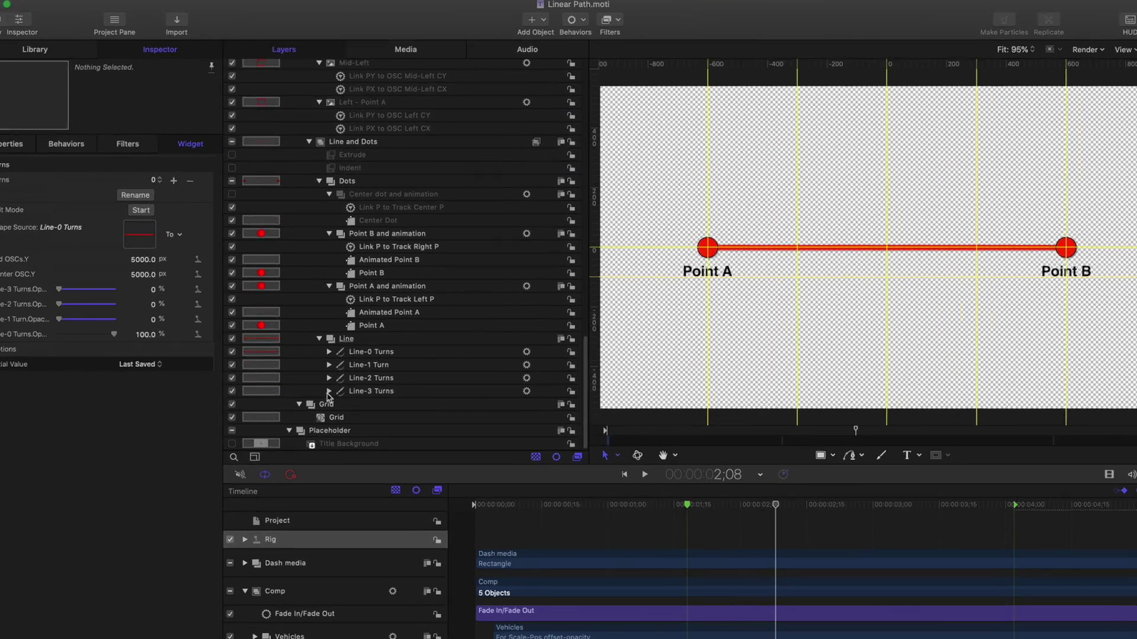
pyautogui.click(337, 374)
pyautogui.click(337, 362)
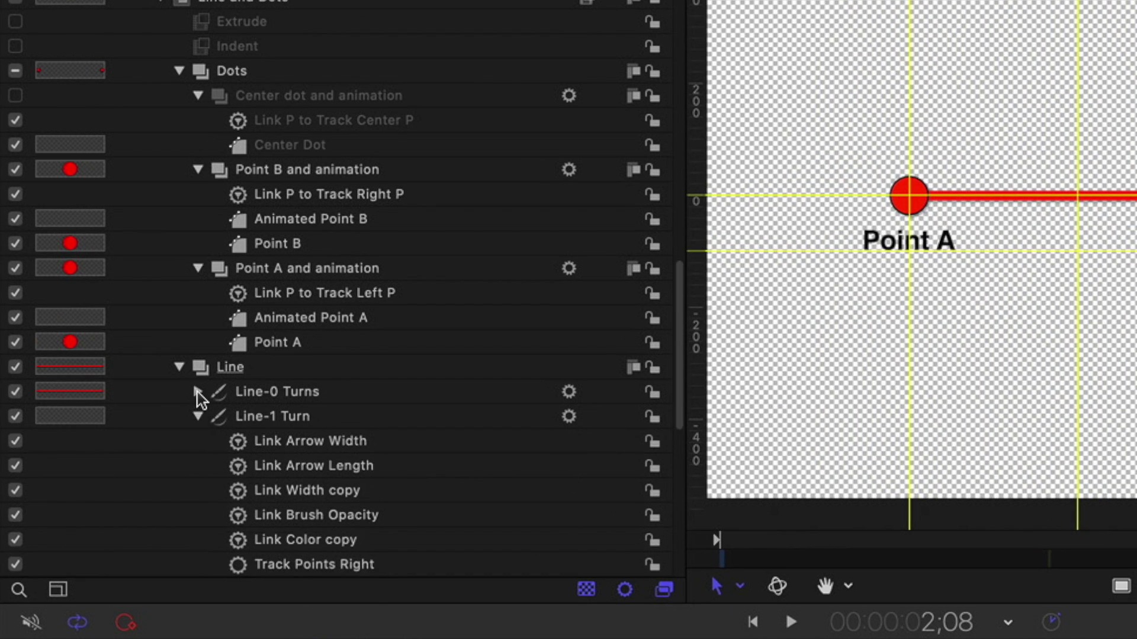
pyautogui.click(197, 391)
pyautogui.scroll(-5, 391, 383)
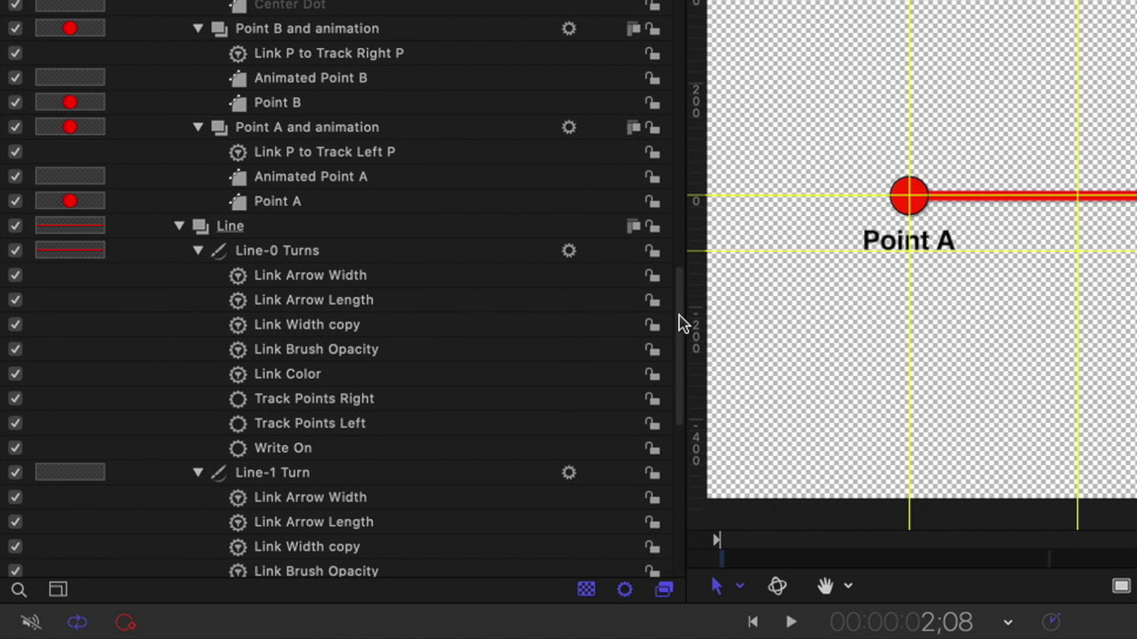
# Drag the Right control to move Point B, undo the move, then select the Trackers group
pyautogui.moveTo(681, 323); pyautogui.dragTo(669, 145)
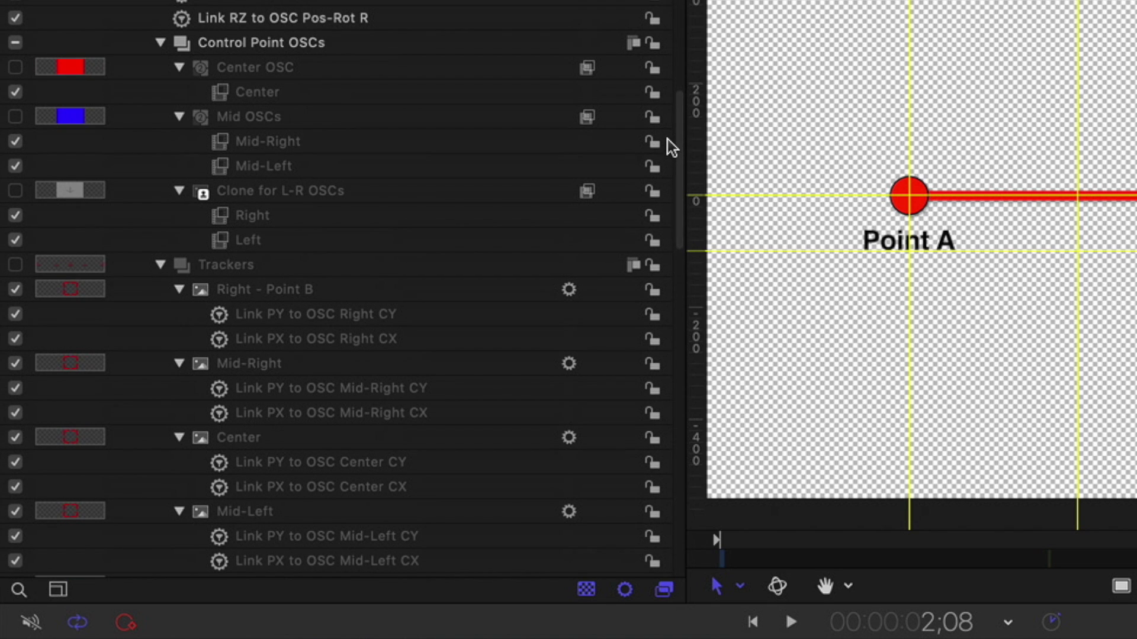
pyautogui.click(307, 95)
pyautogui.click(320, 145)
pyautogui.click(314, 167)
pyautogui.click(306, 220)
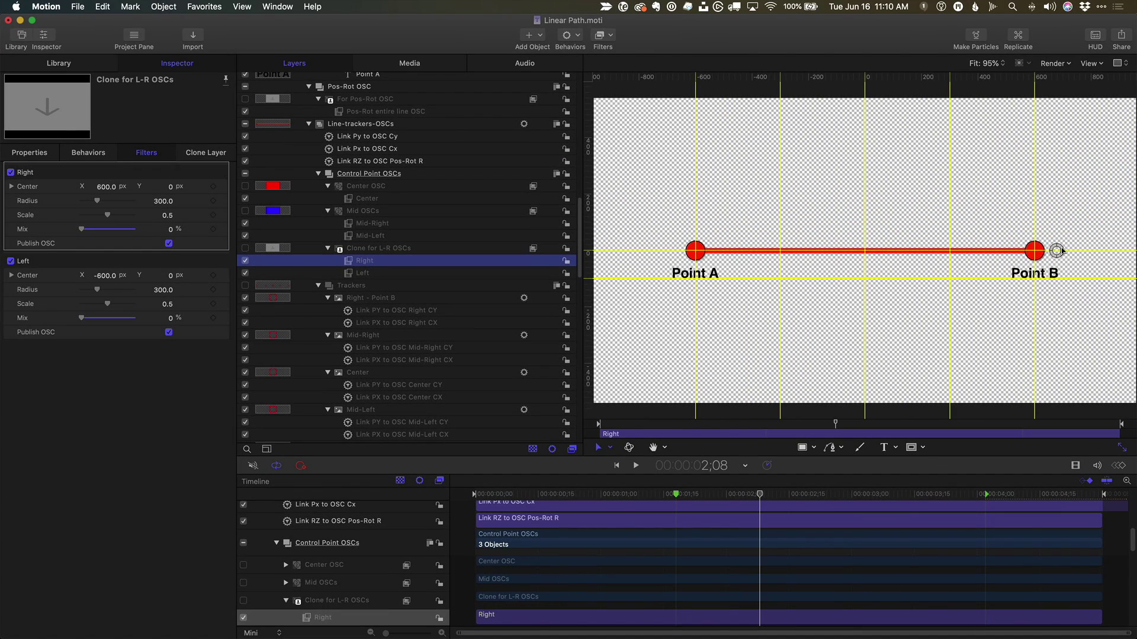
pyautogui.moveTo(1061, 251); pyautogui.dragTo(931, 157)
pyautogui.press('super+z')
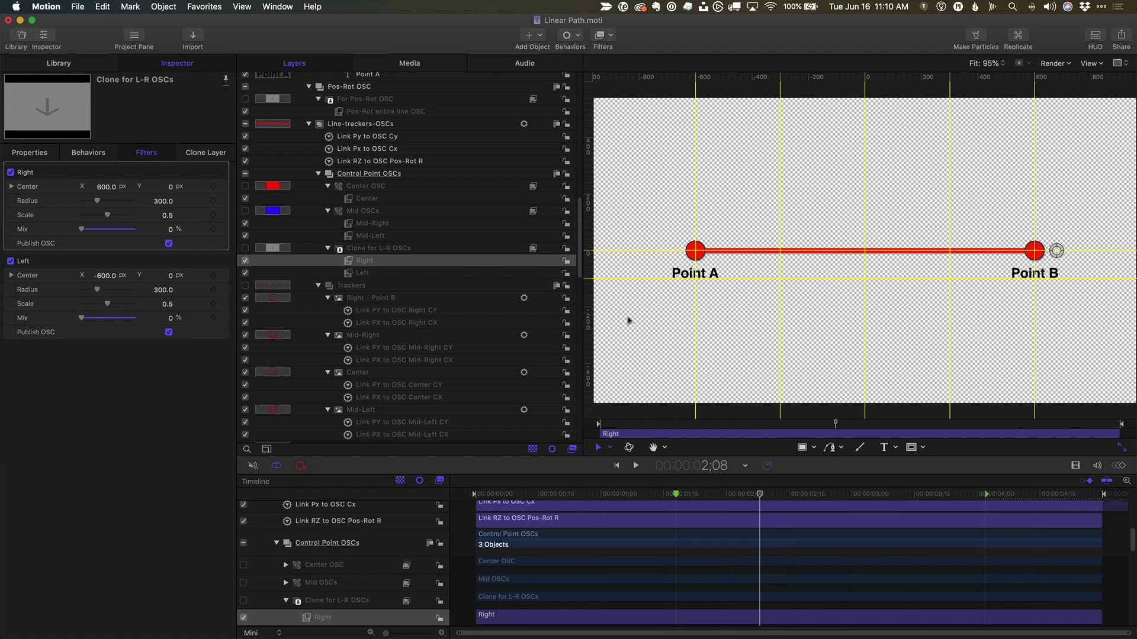
pyautogui.scroll(-3, 430, 307)
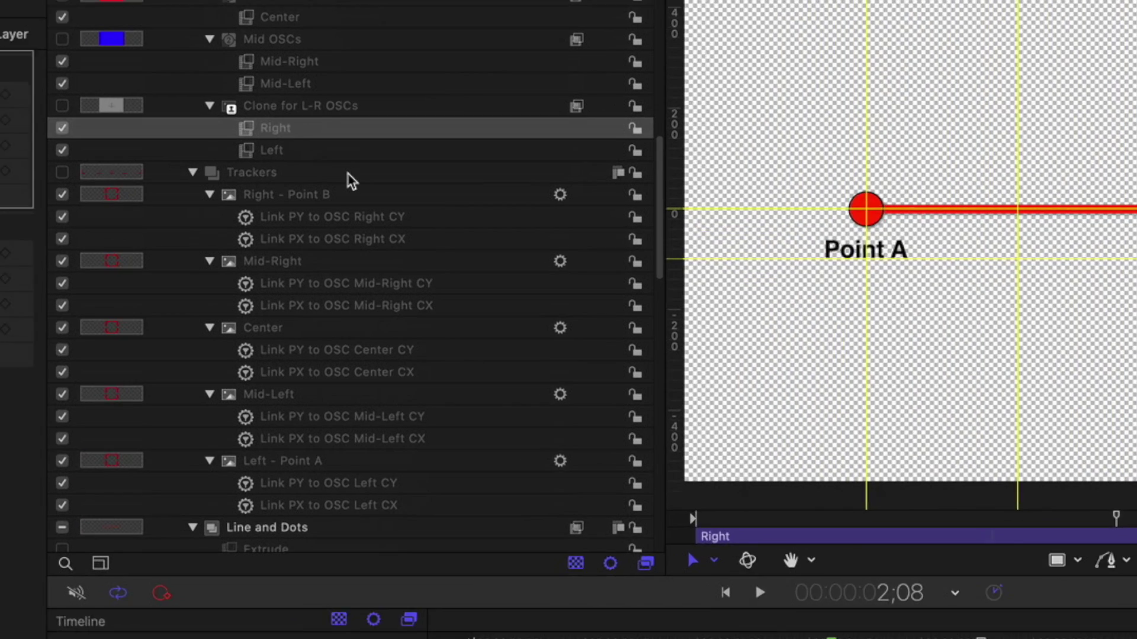
pyautogui.click(403, 231)
# Inspect the Right - Point B tracker, Line-2 Turns' Track Points Right, Write On and Animation Speed settings
pyautogui.click(409, 243)
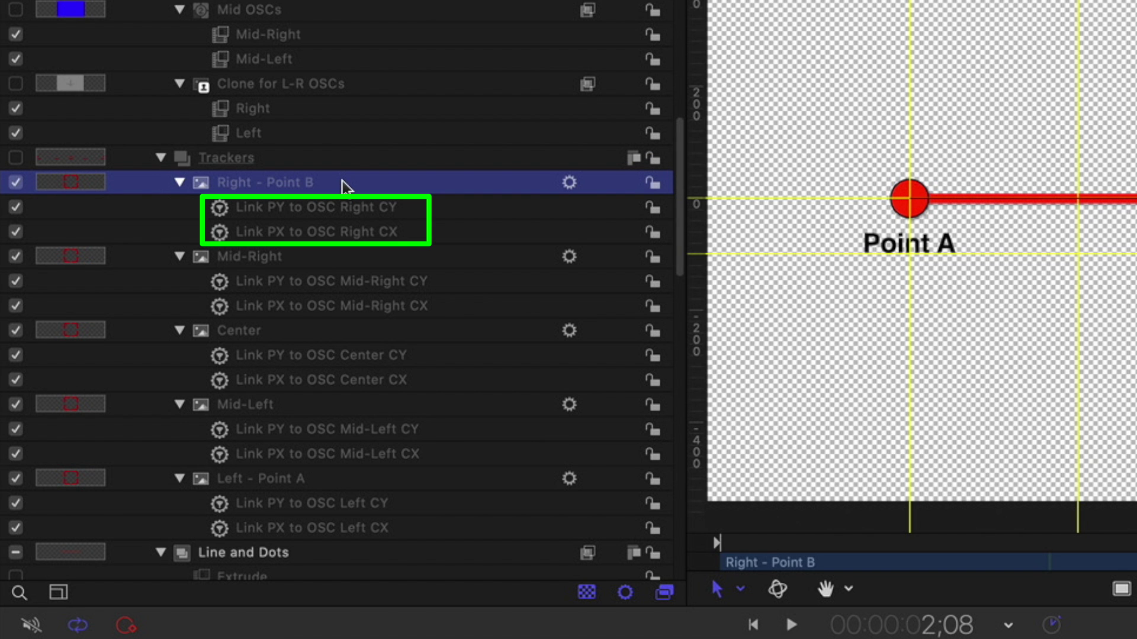
pyautogui.scroll(-15, 349, 188)
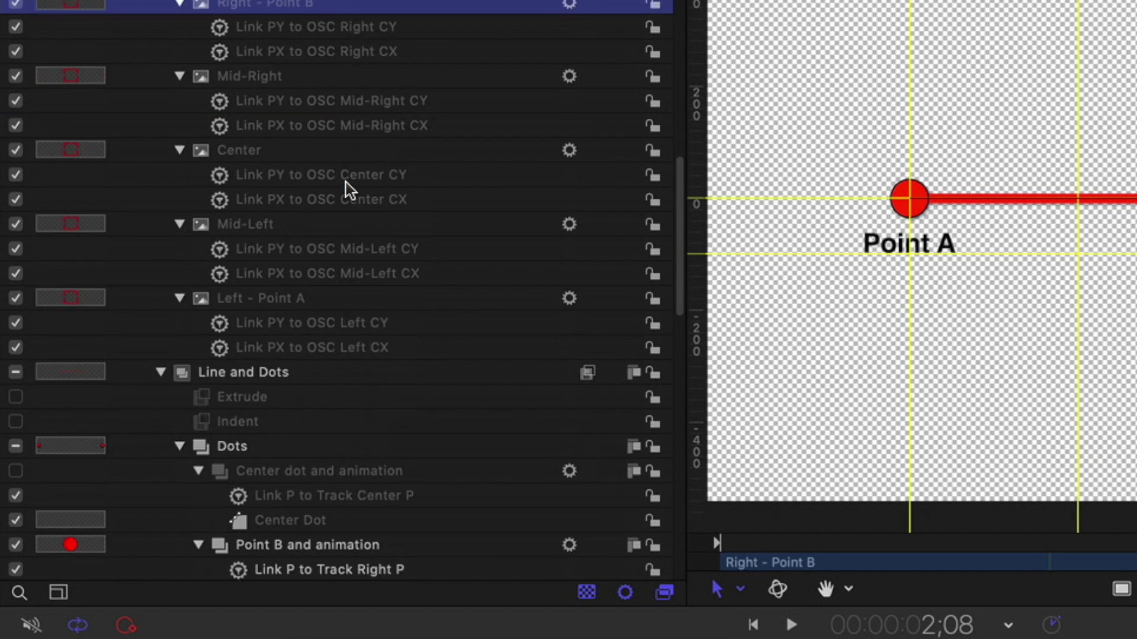
pyautogui.scroll(-13, 350, 188)
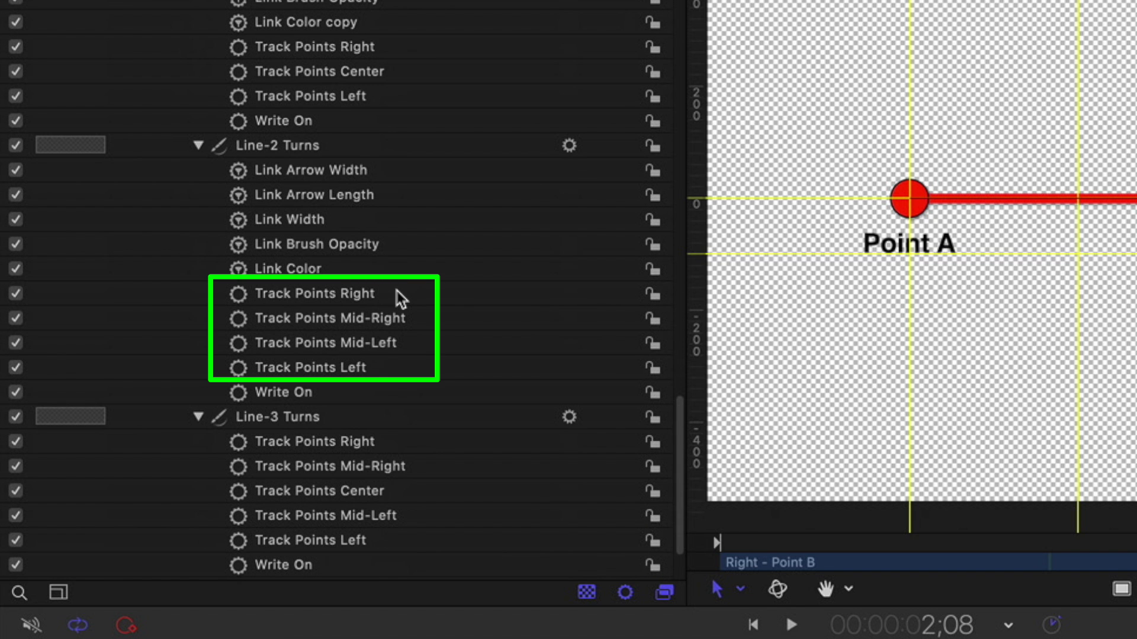
pyautogui.click(397, 295)
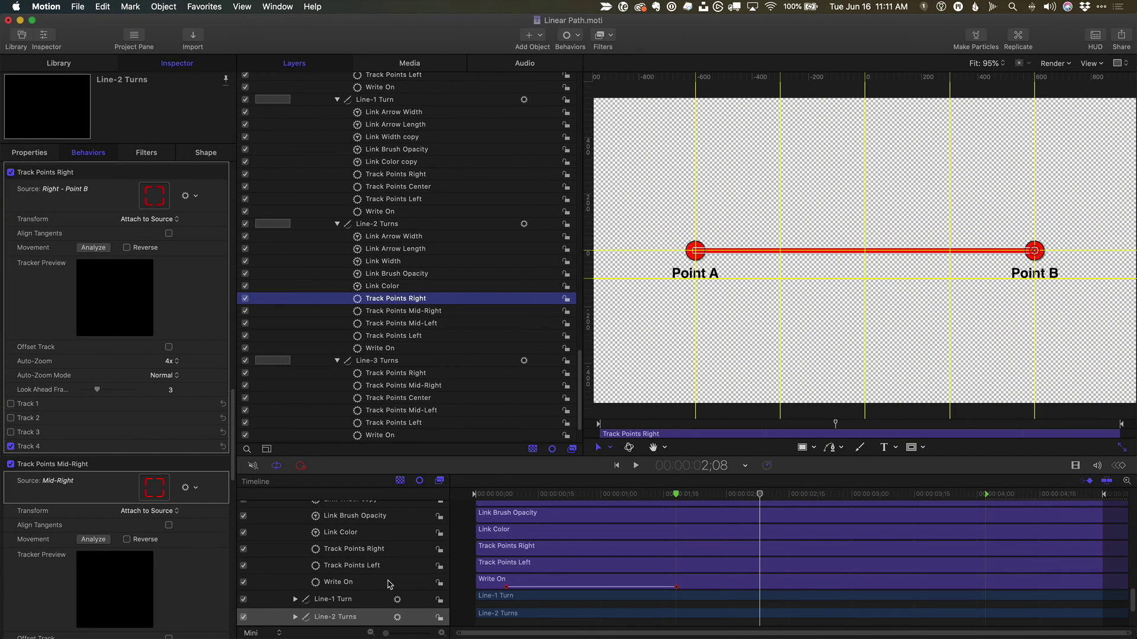
pyautogui.click(390, 584)
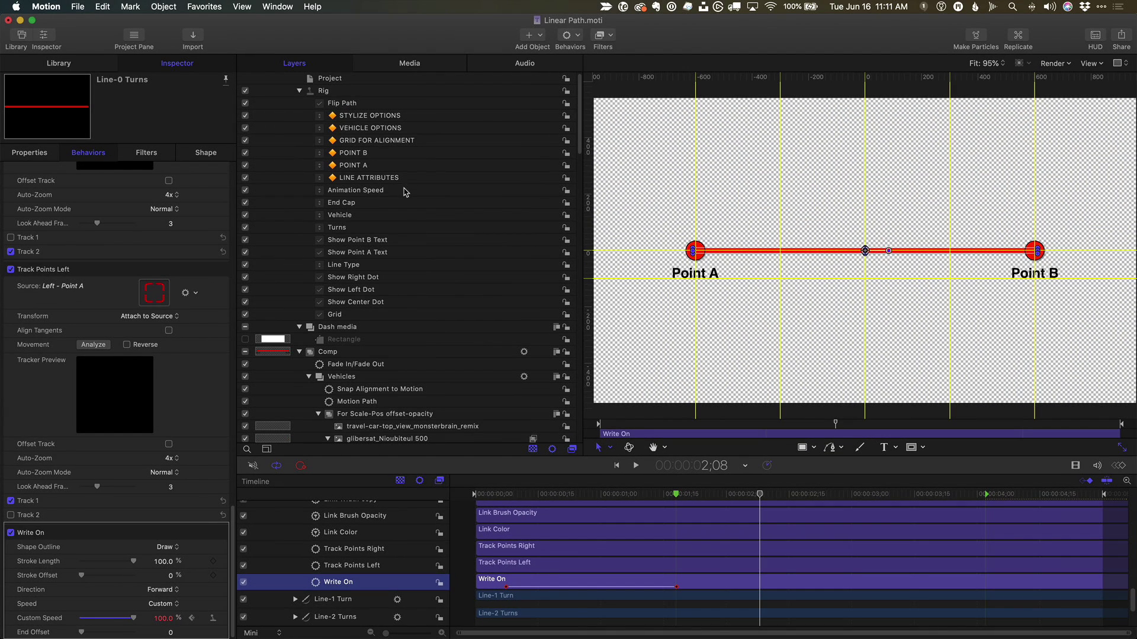
pyautogui.click(355, 190)
pyautogui.scroll(-10, 601, 602)
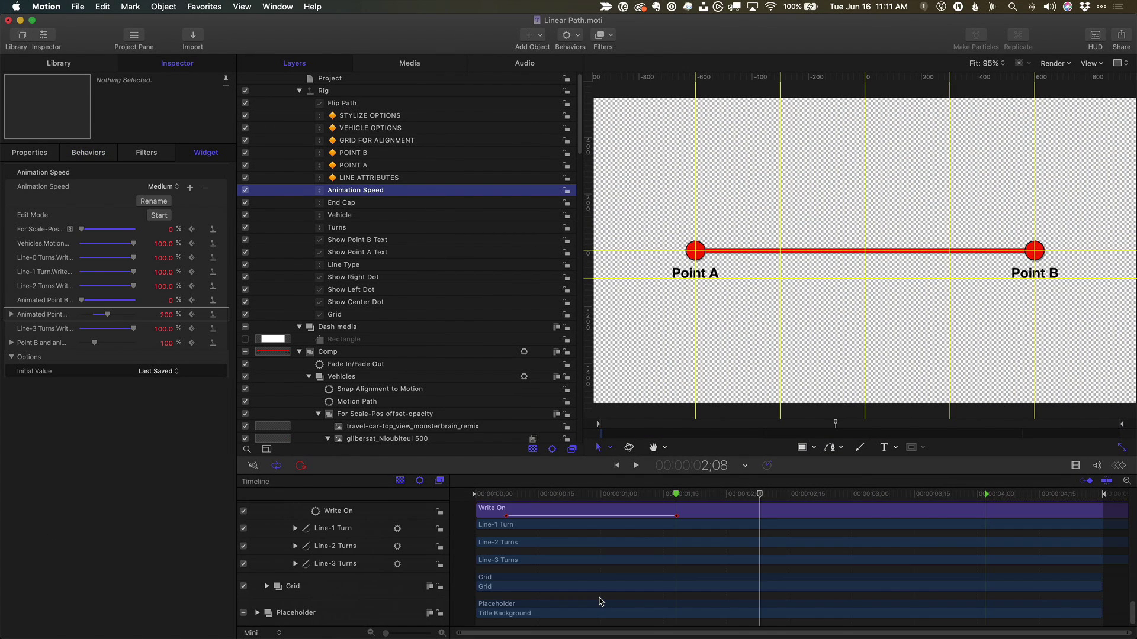
pyautogui.scroll(2, 601, 602)
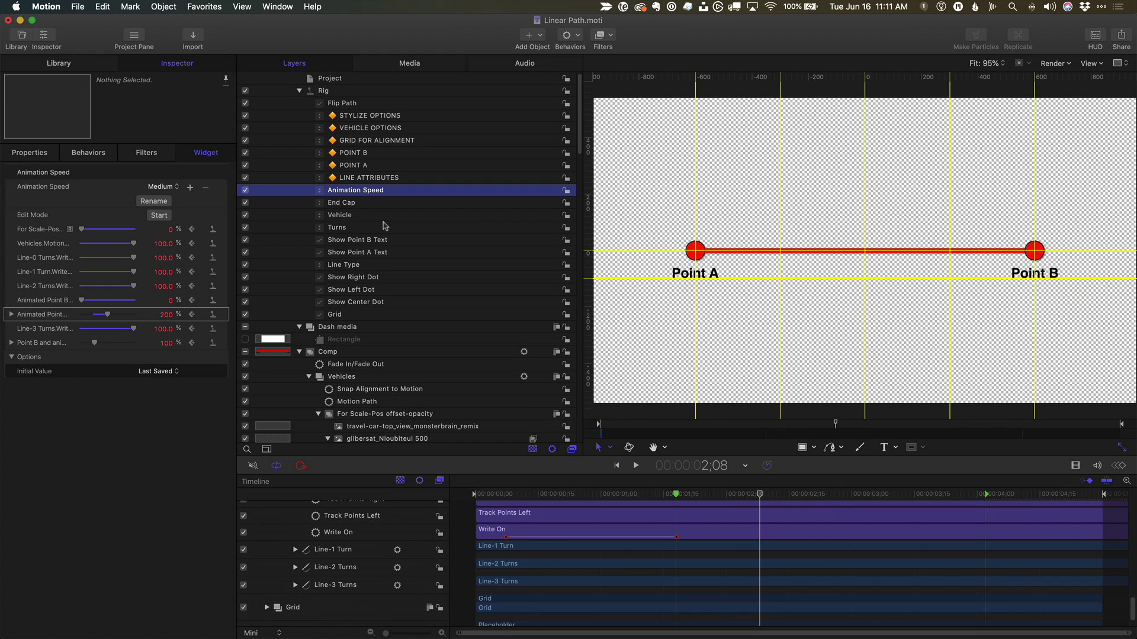
pyautogui.click(173, 187)
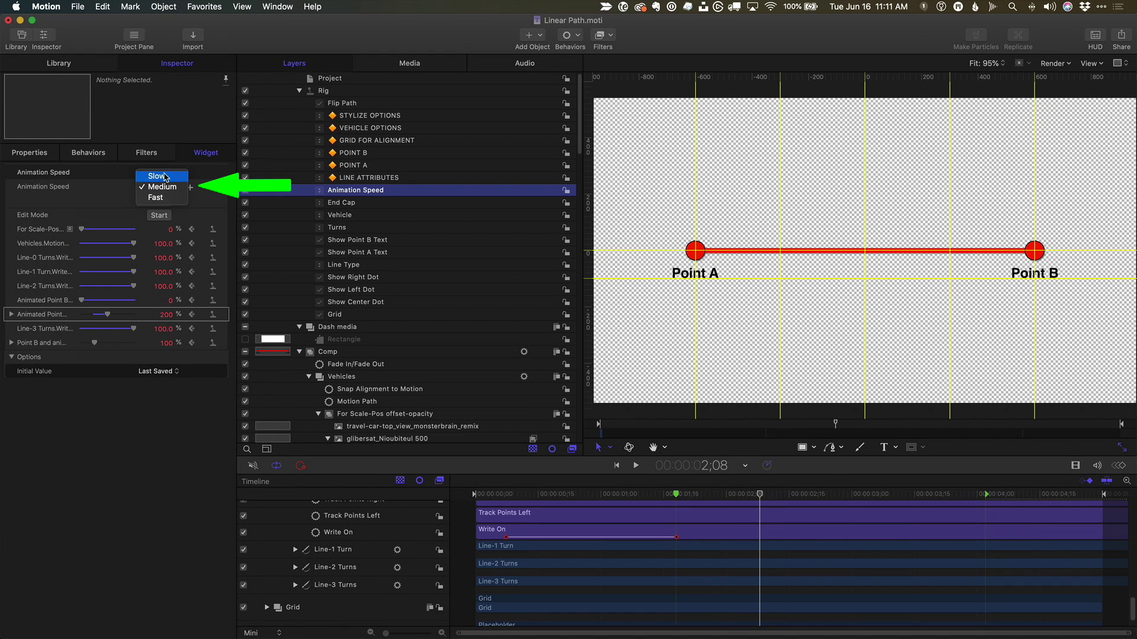
pyautogui.click(161, 176)
pyautogui.click(167, 187)
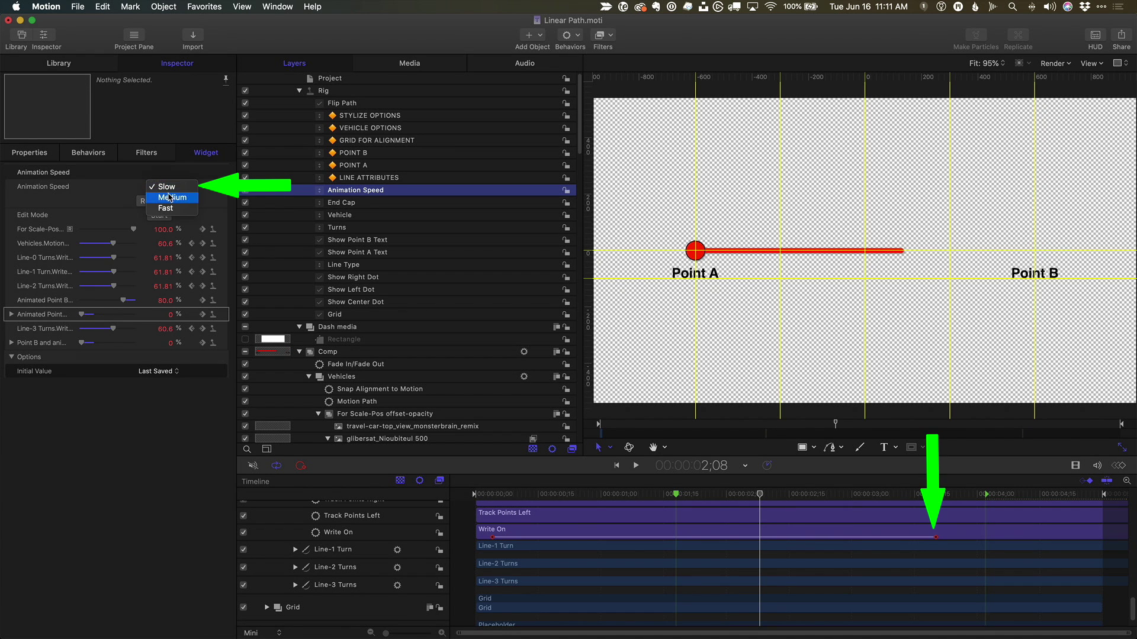
pyautogui.click(167, 197)
pyautogui.click(168, 187)
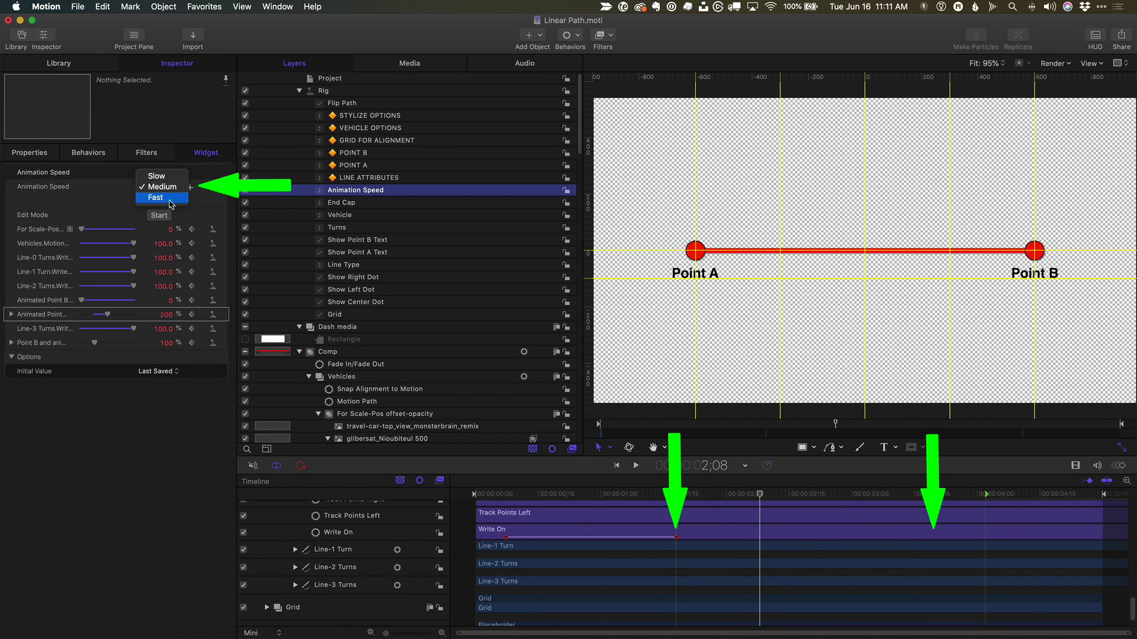
pyautogui.click(170, 198)
pyautogui.click(172, 187)
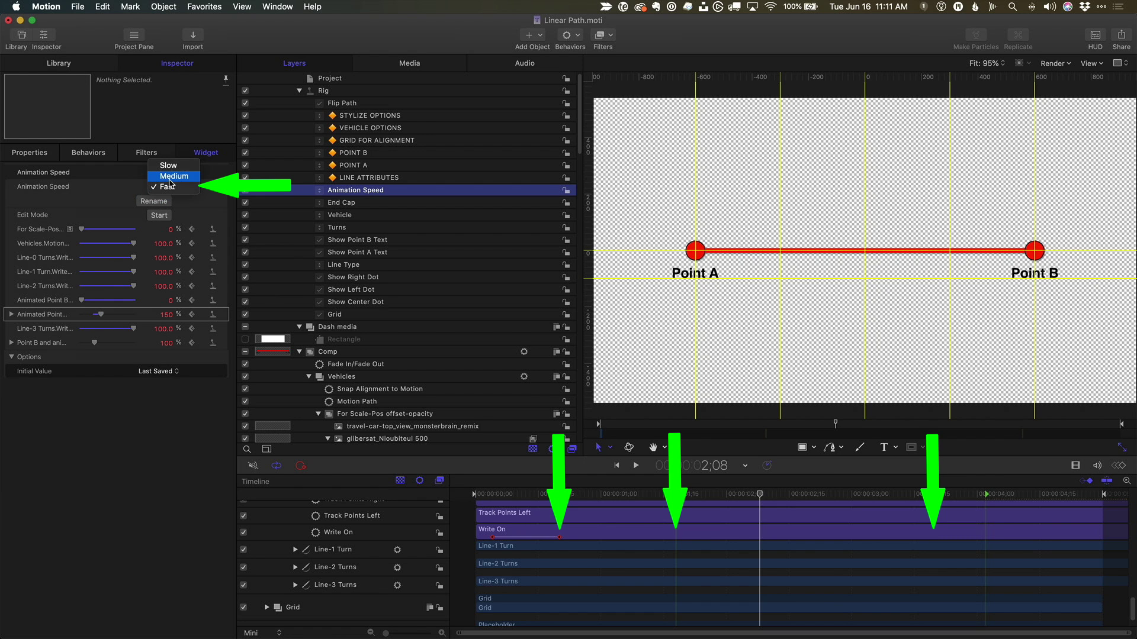
pyautogui.click(172, 176)
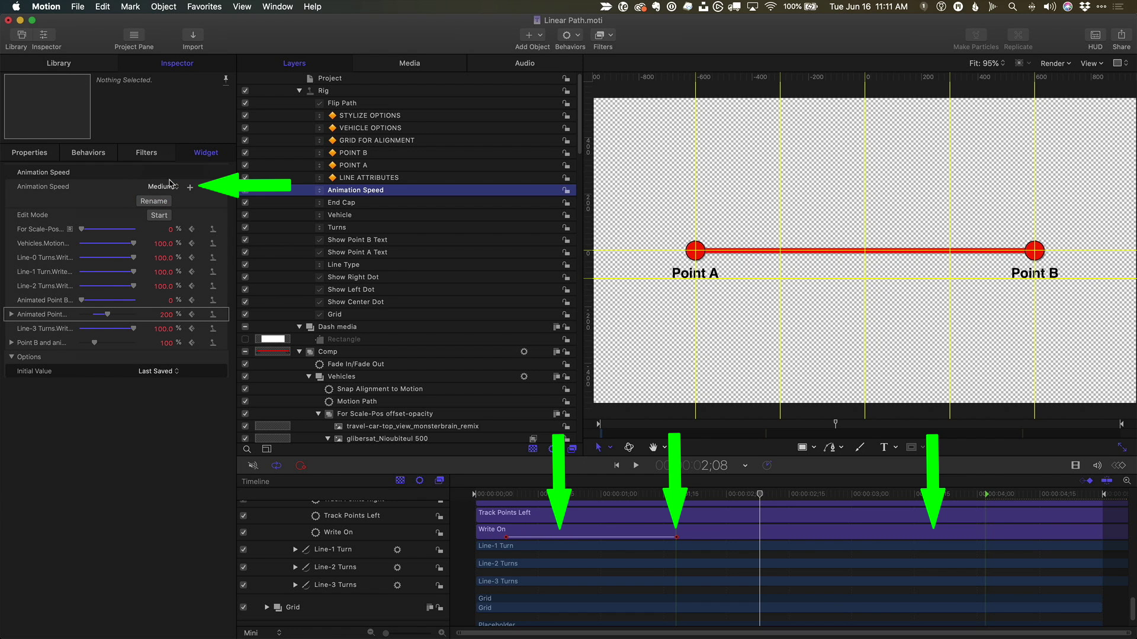
pyautogui.click(355, 202)
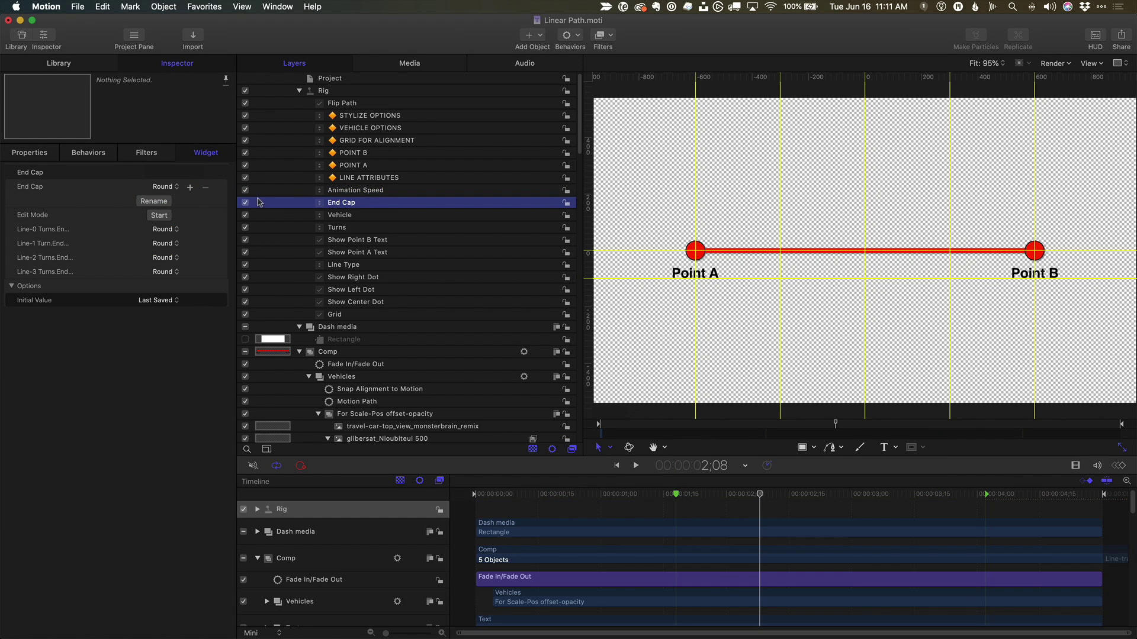
pyautogui.click(176, 194)
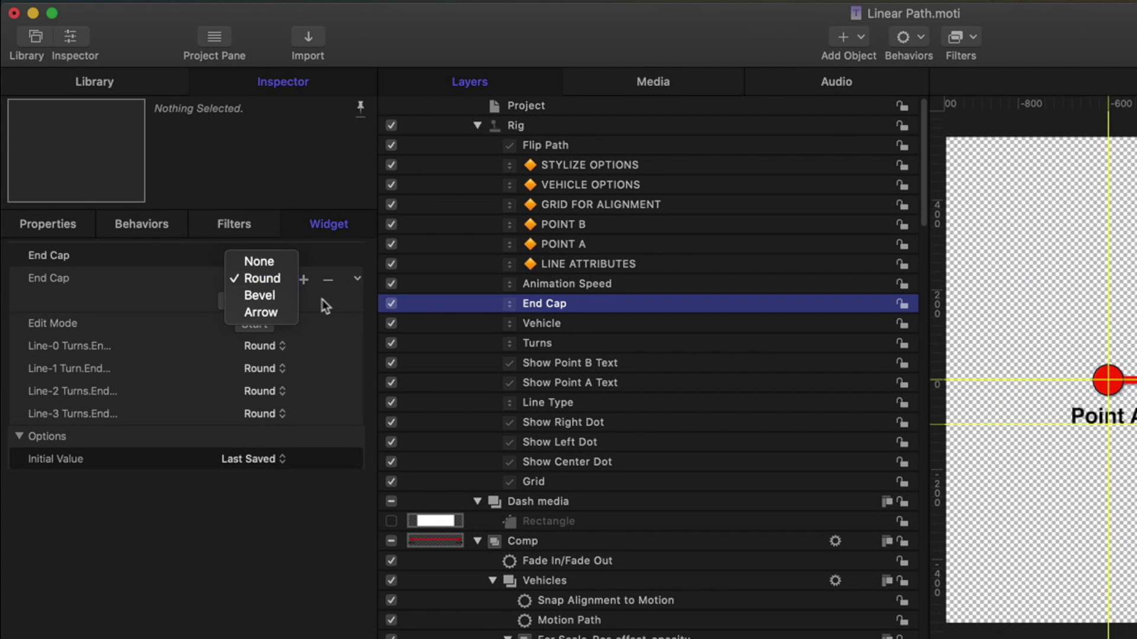
pyautogui.click(351, 314)
pyautogui.click(609, 327)
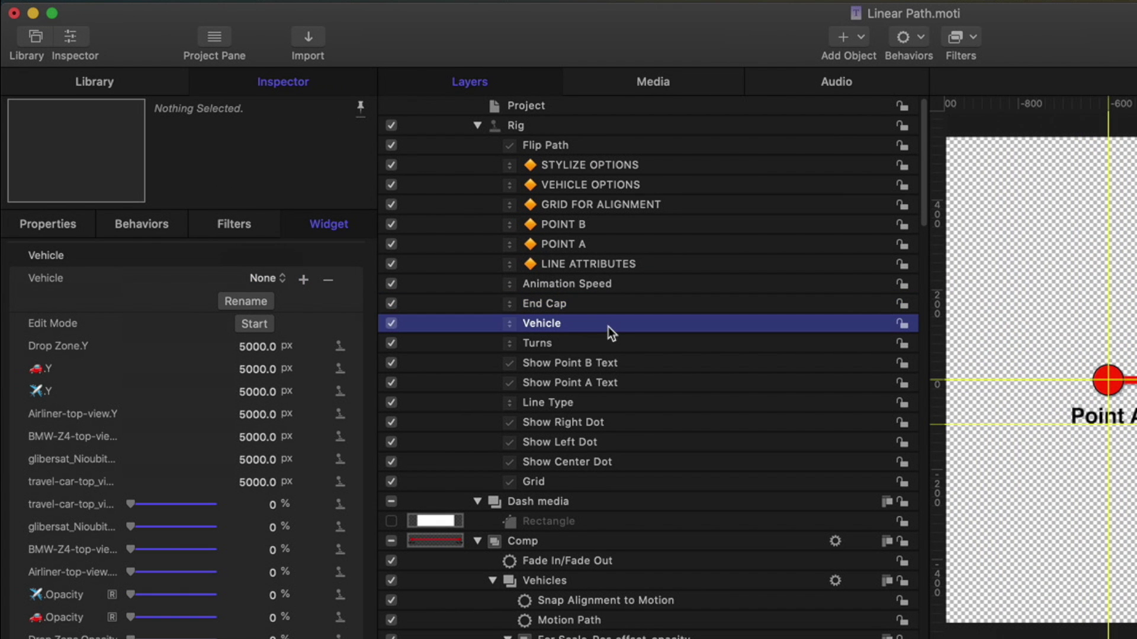
pyautogui.click(287, 281)
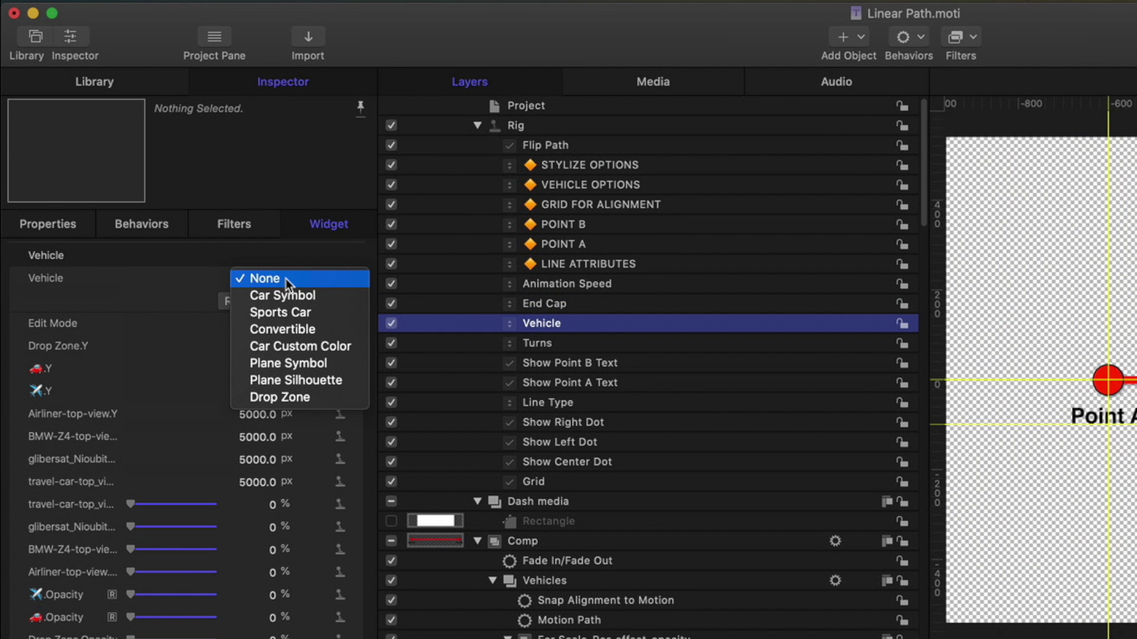
pyautogui.click(321, 282)
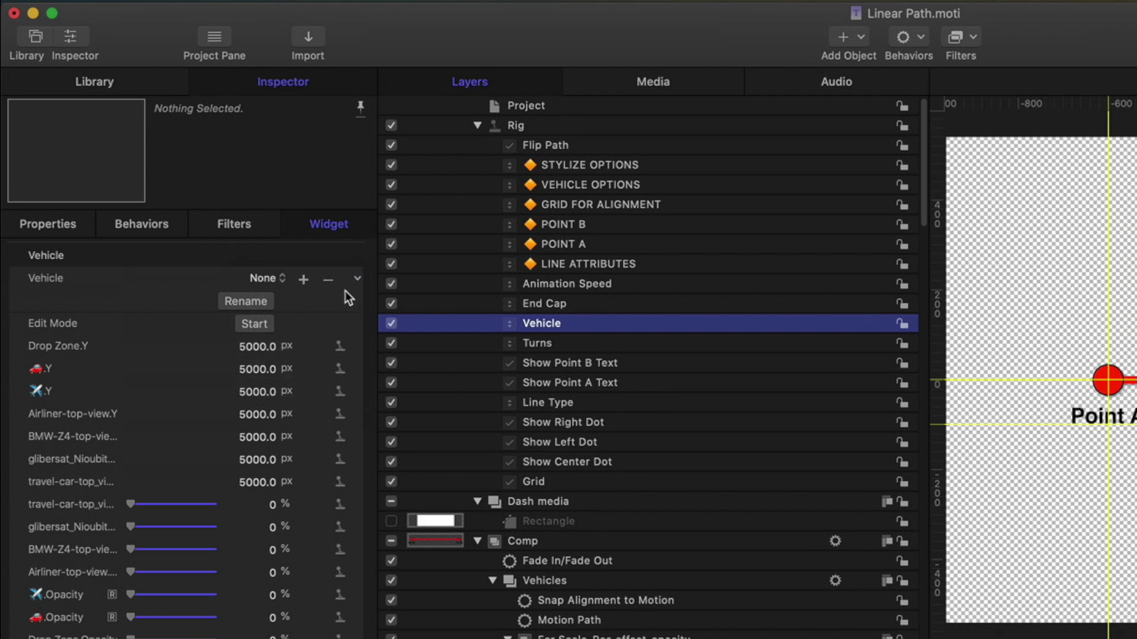
pyautogui.click(640, 362)
pyautogui.click(635, 382)
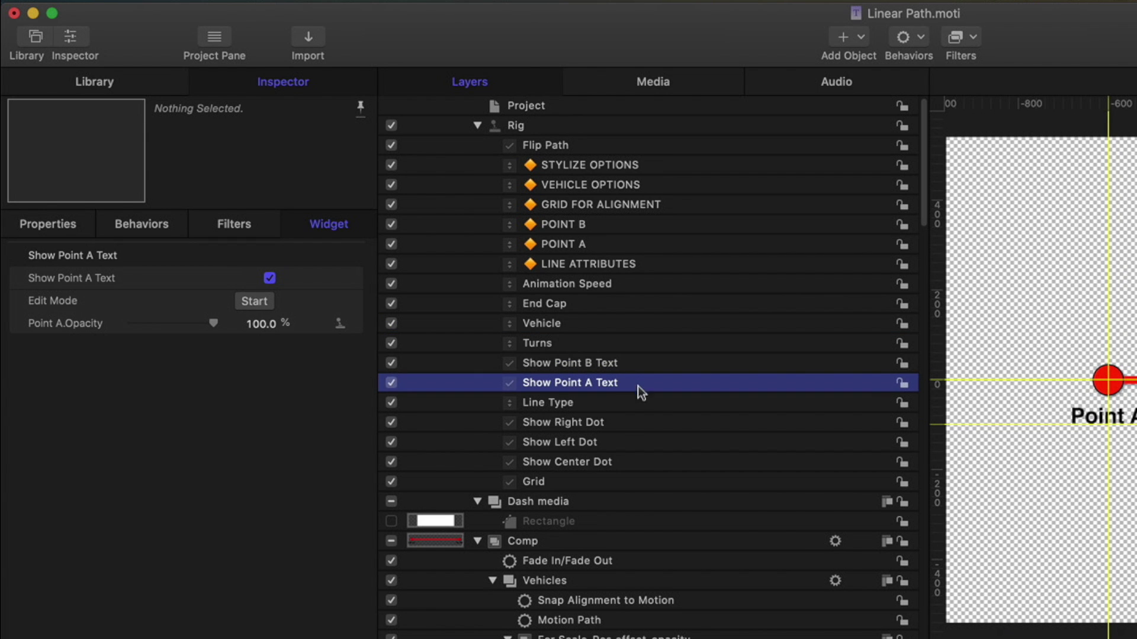
pyautogui.click(634, 419)
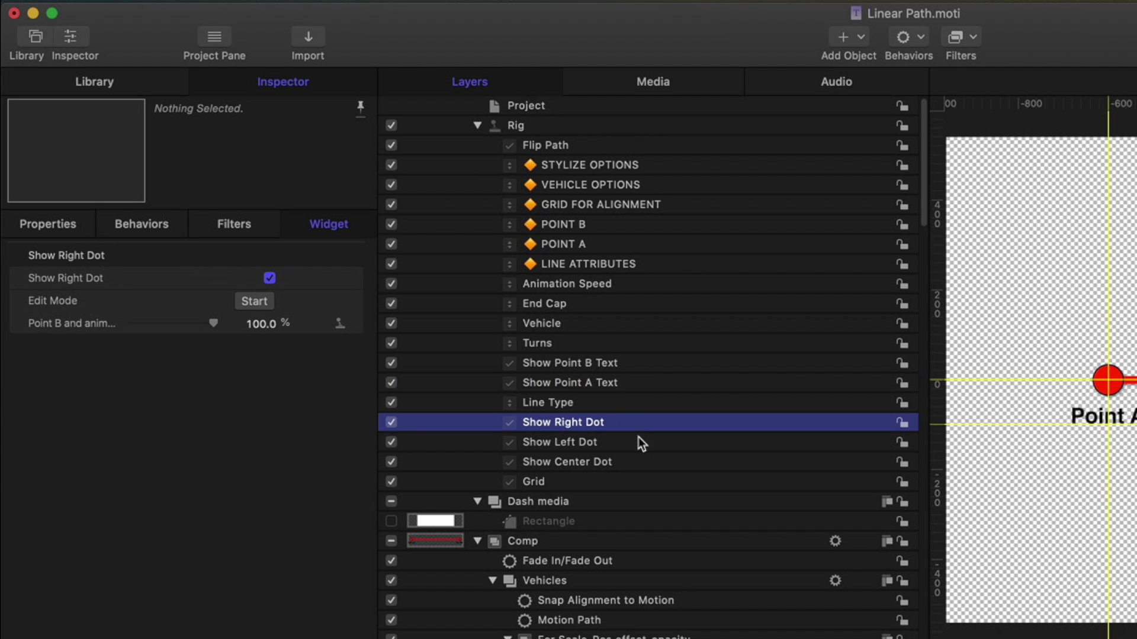
pyautogui.click(638, 439)
pyautogui.click(632, 483)
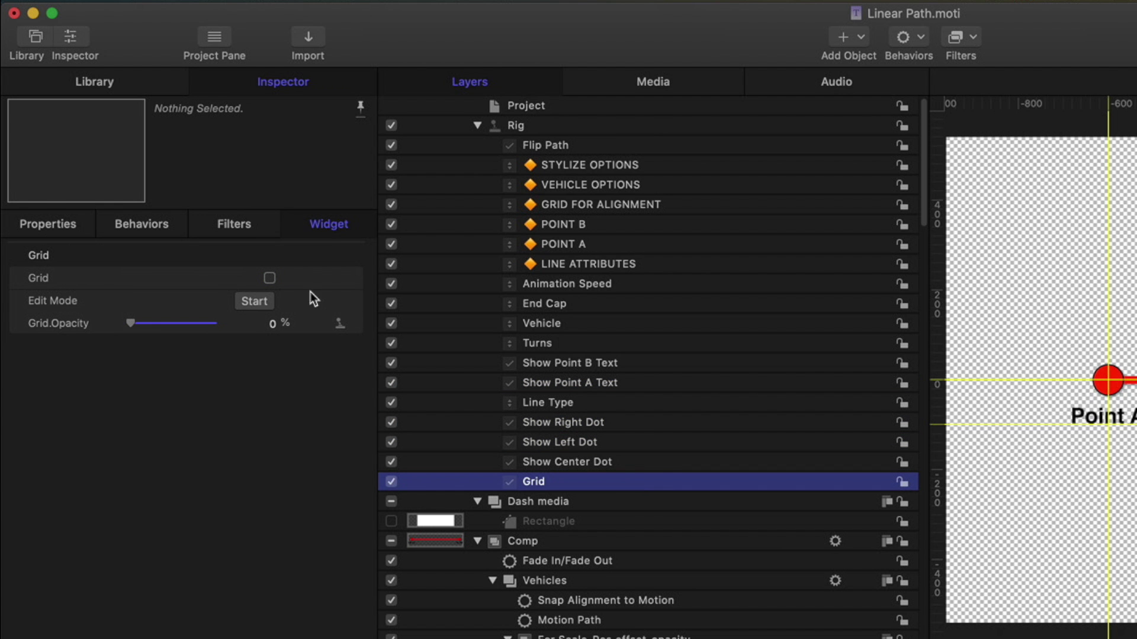
pyautogui.click(270, 278)
pyautogui.click(269, 278)
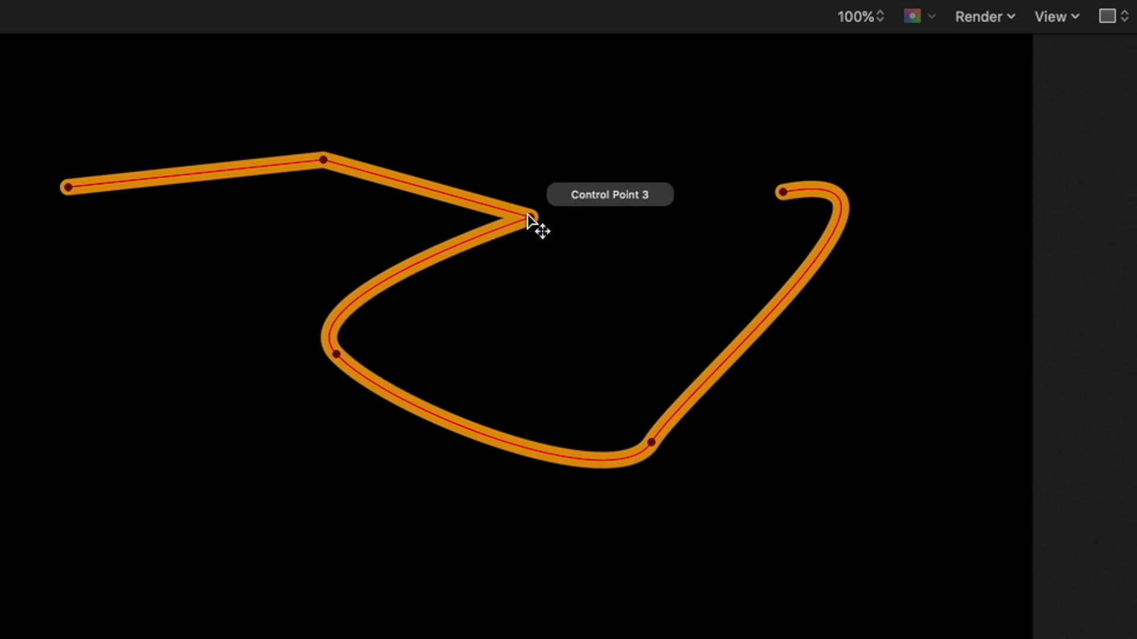
# Bring up the point options for the orange path's third control point
pyautogui.rightClick(528, 221)
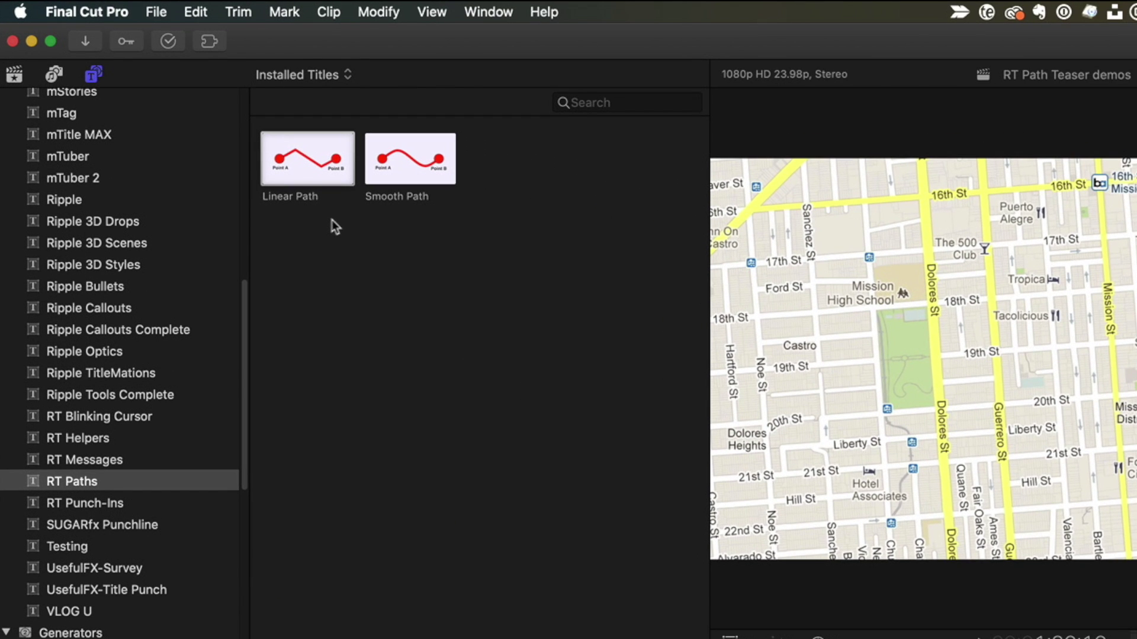
# Choose the Linear Path title from the RT Paths category
pyautogui.click(299, 171)
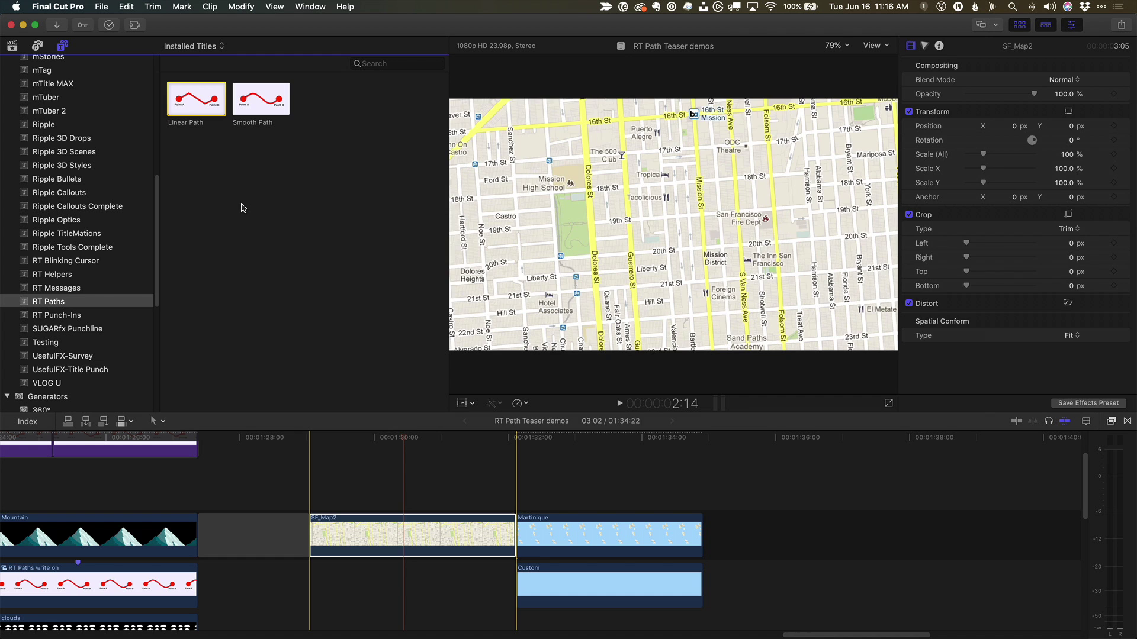
# Connect the Linear Path title above SF_Map2 and preview the line animating
pyautogui.press('q')
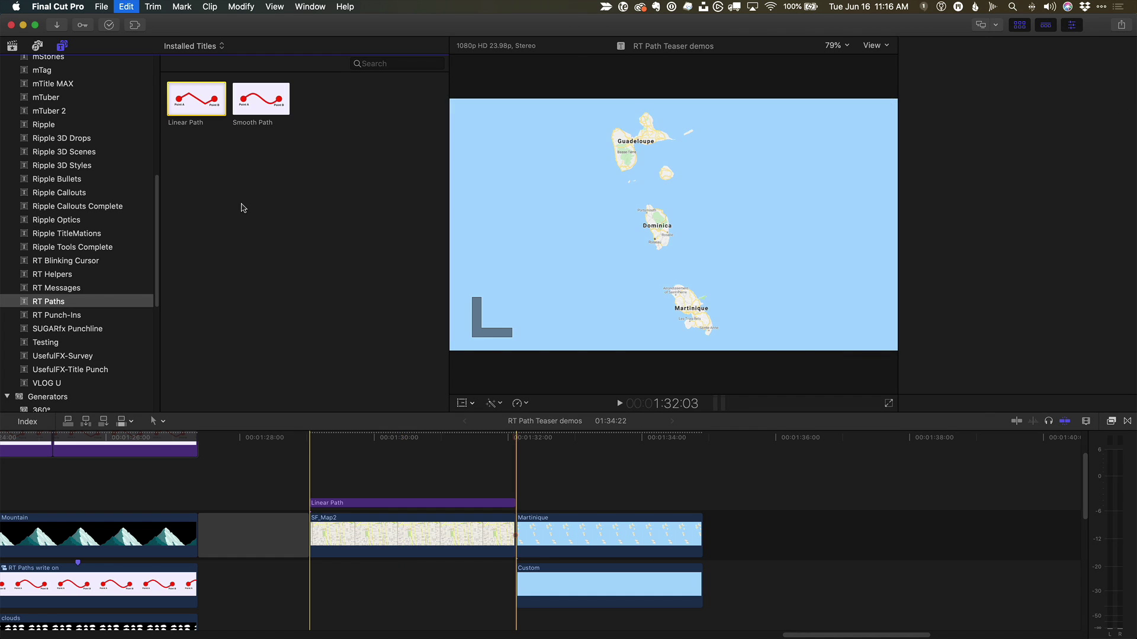
pyautogui.click(390, 441)
pyautogui.moveTo(390, 438); pyautogui.dragTo(449, 443)
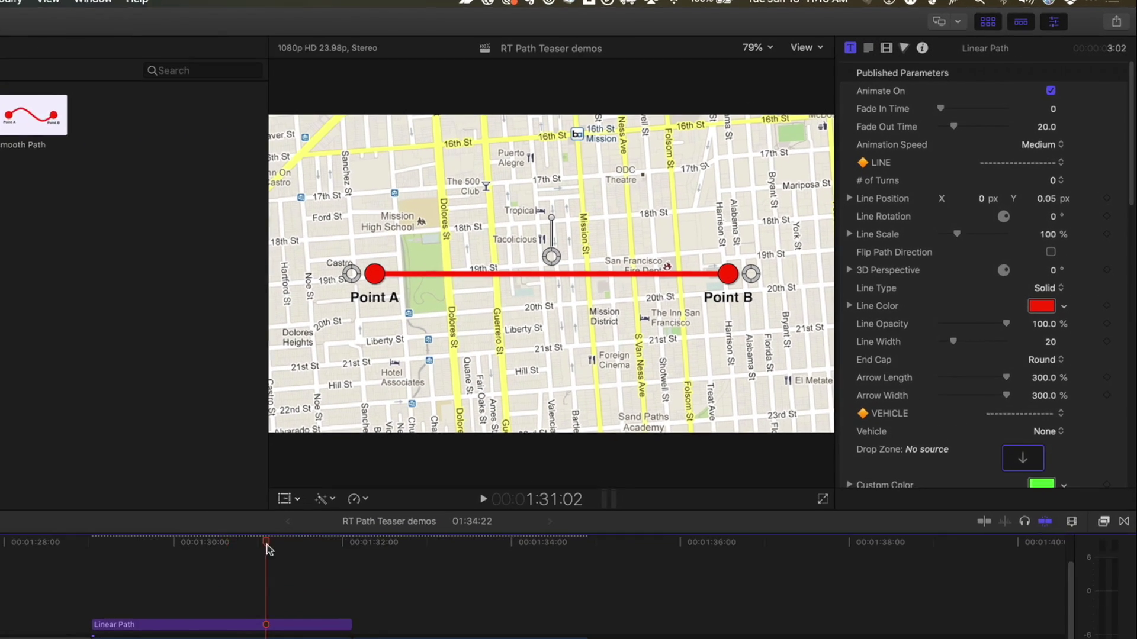
# Give the line 3 turns and drag Point A, the turns and Point B along the map streets
pyautogui.click(1055, 180)
pyautogui.click(1067, 221)
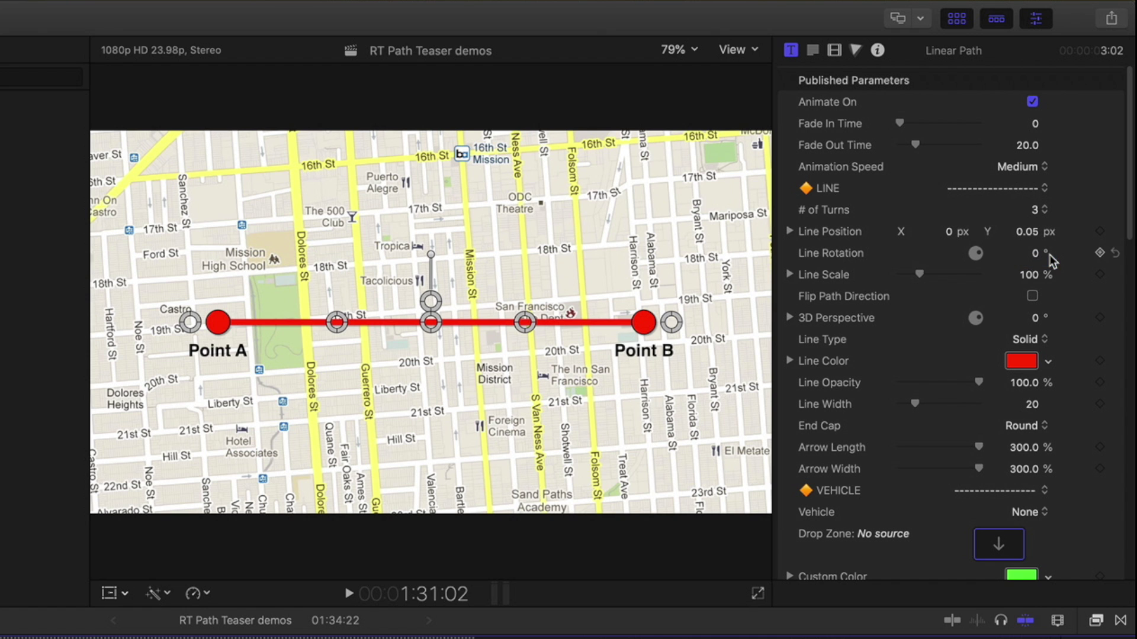
pyautogui.moveTo(218, 322); pyautogui.dragTo(290, 159)
pyautogui.moveTo(337, 322); pyautogui.dragTo(319, 372)
pyautogui.moveTo(430, 323); pyautogui.dragTo(424, 362)
pyautogui.moveTo(524, 322); pyautogui.dragTo(414, 461)
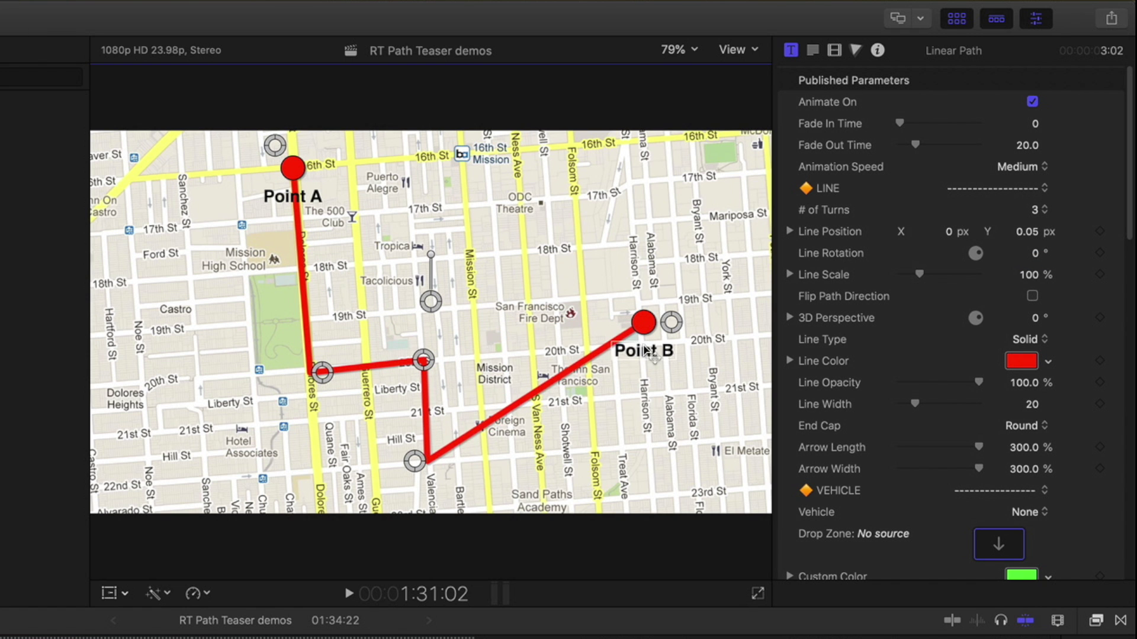
pyautogui.moveTo(672, 322); pyautogui.dragTo(707, 463)
pyautogui.moveTo(414, 462); pyautogui.dragTo(418, 464)
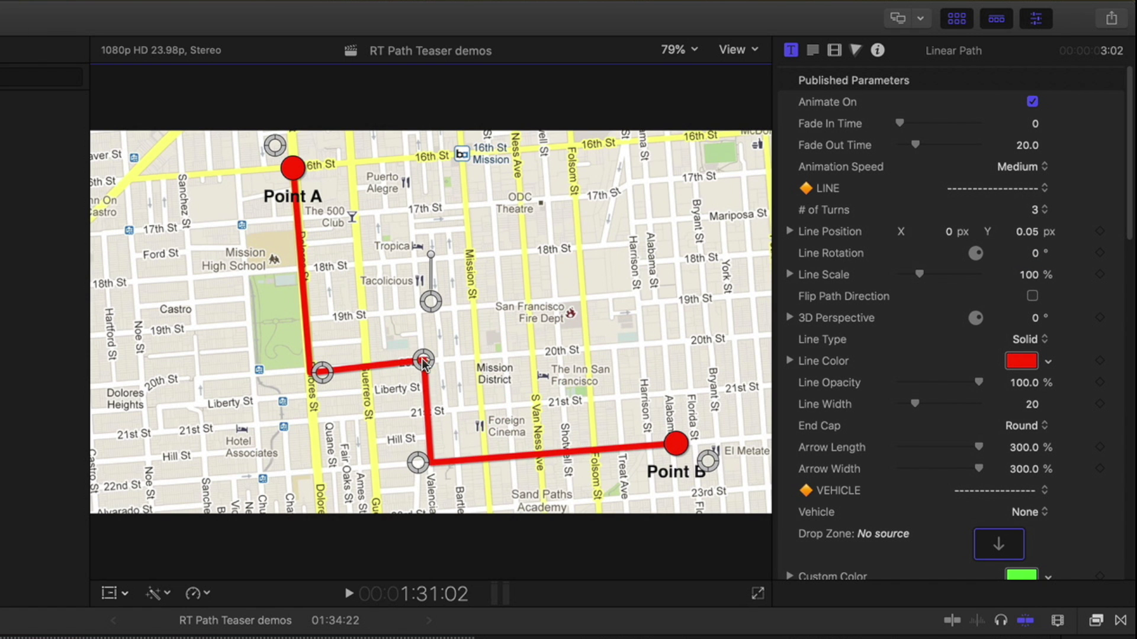
# Put a Sports Car vehicle on the path, scaled to about 34%
pyautogui.doubleClick(295, 204)
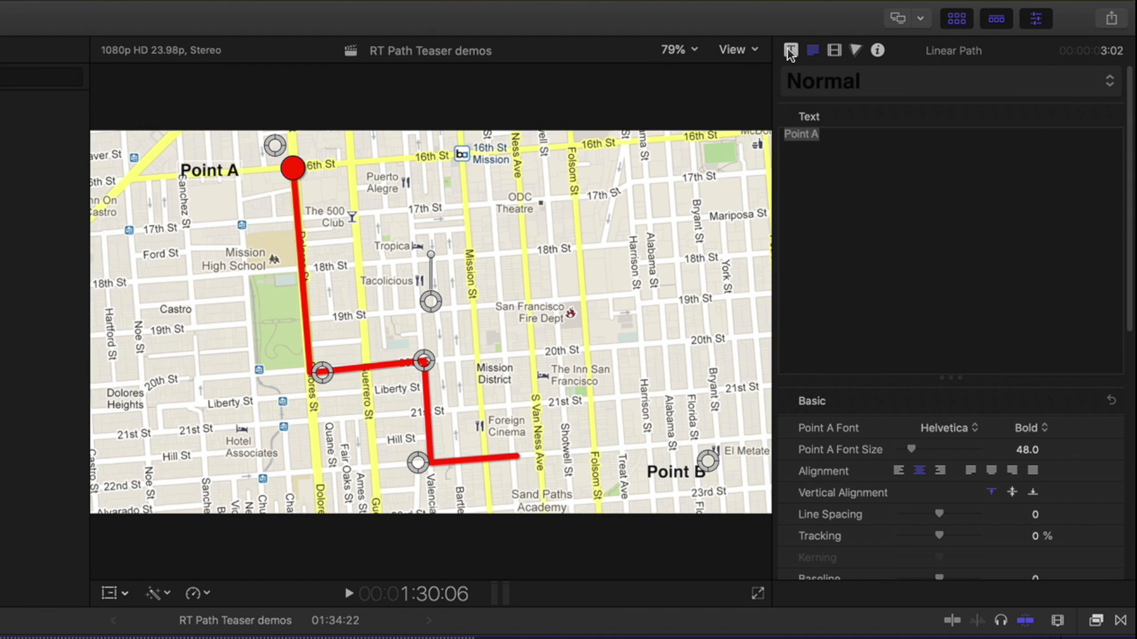
pyautogui.click(791, 51)
pyautogui.click(1031, 512)
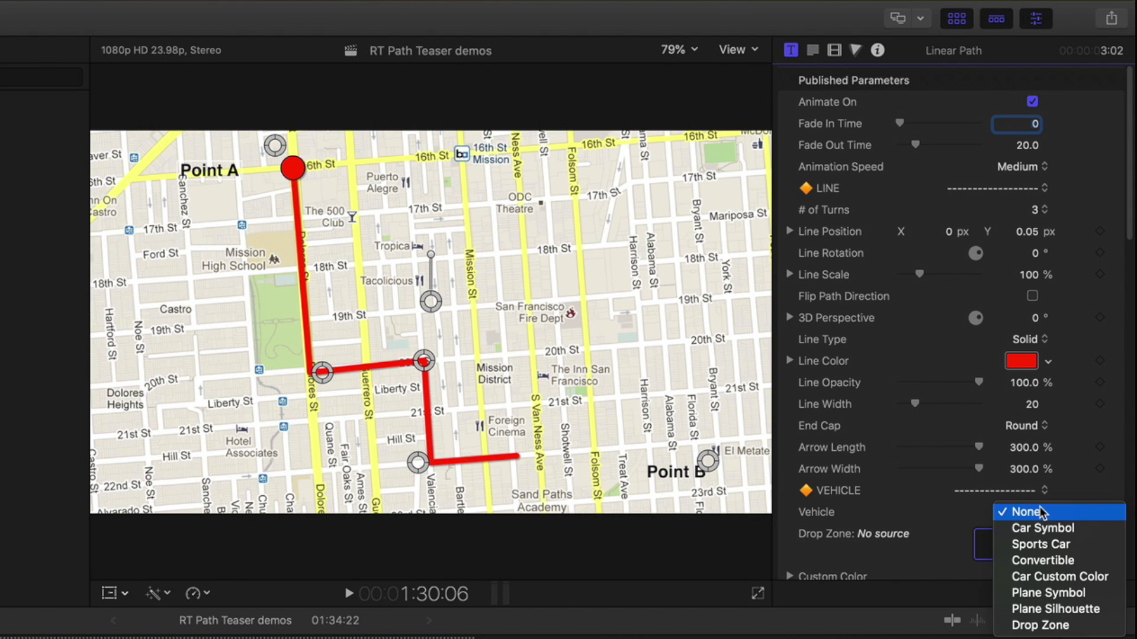
pyautogui.click(1058, 548)
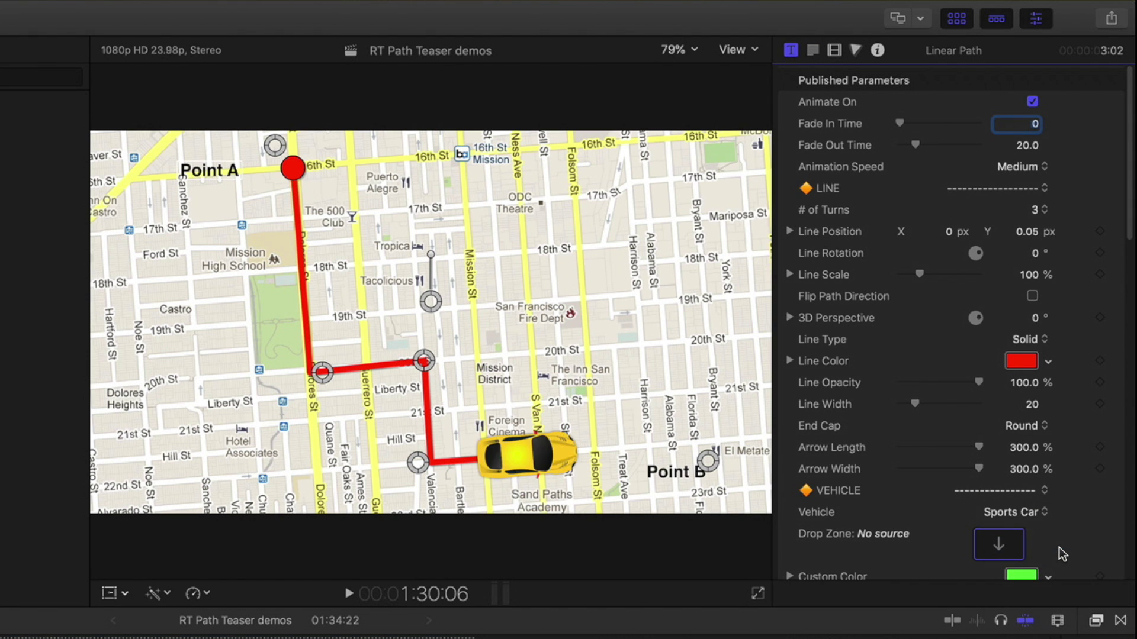
pyautogui.scroll(-5, 1054, 486)
pyautogui.moveTo(1031, 413); pyautogui.dragTo(1031, 452)
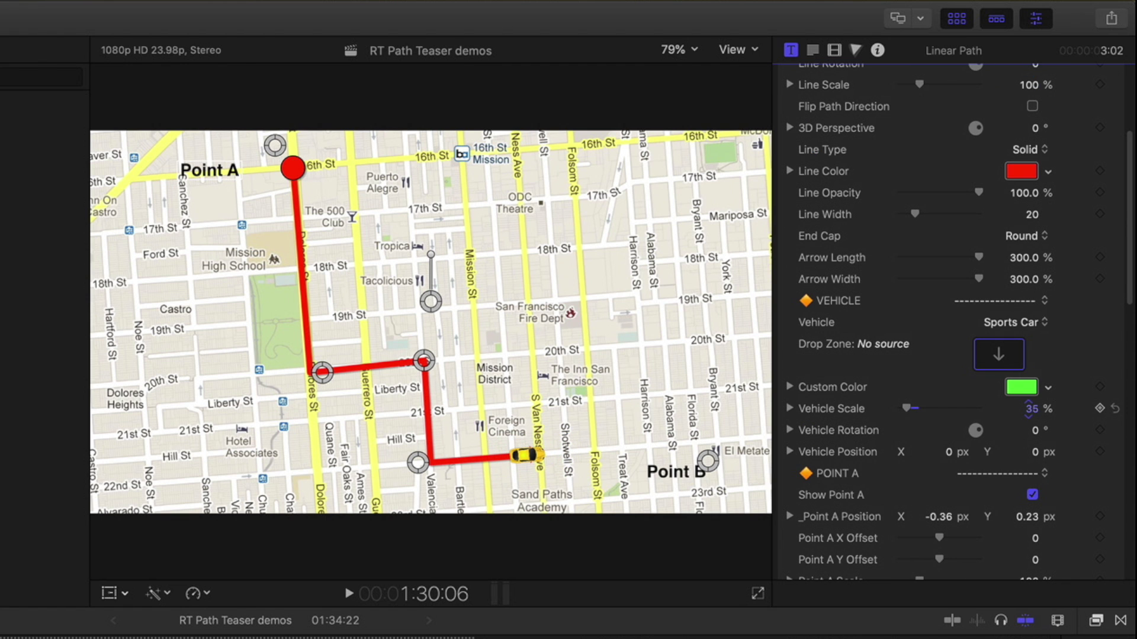
# Set the path line colour to blue and replay the clip from its start
pyautogui.click(1048, 175)
pyautogui.moveTo(1005, 207); pyautogui.dragTo(989, 287)
pyautogui.press('Escape')
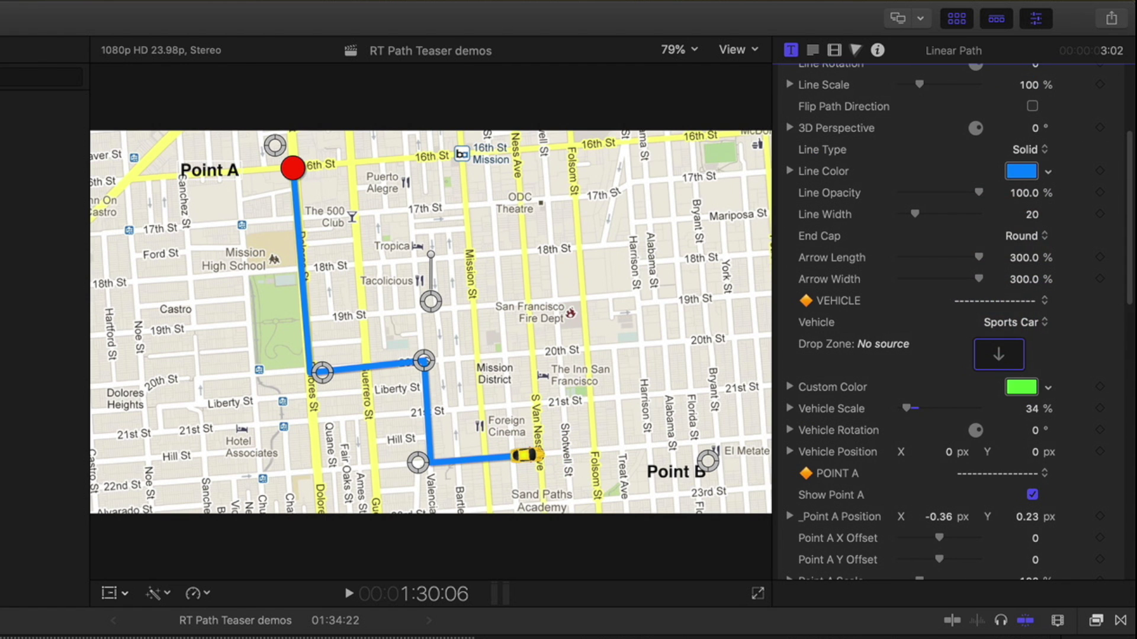
pyautogui.press('/')
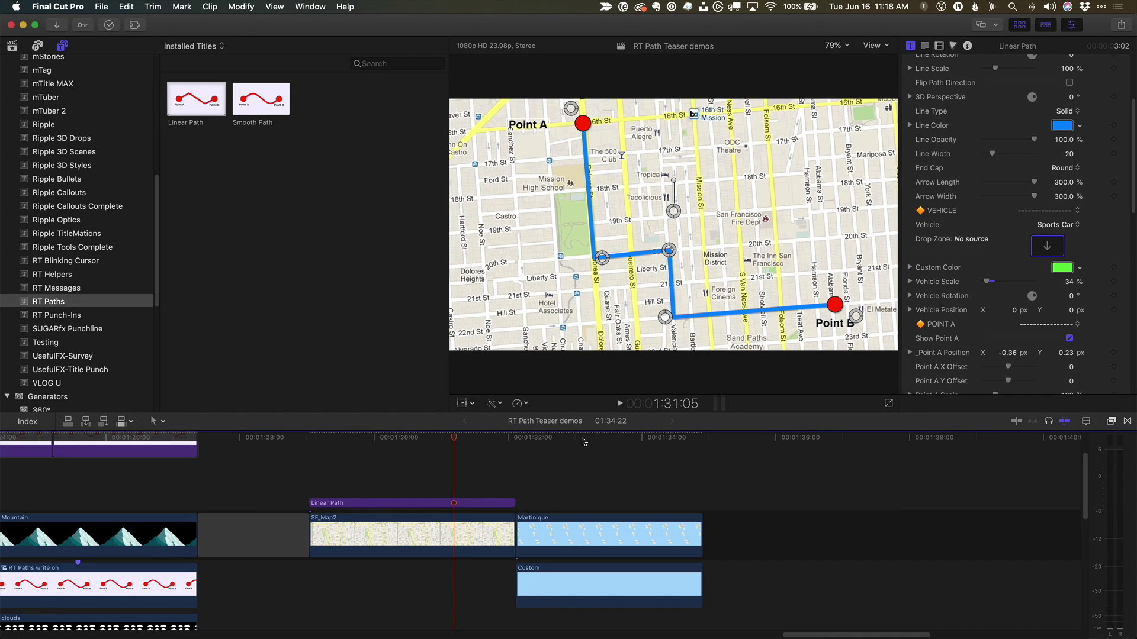
# Connect a Smooth Path title above the Martinique clip and give it 2 turns
pyautogui.click(583, 441)
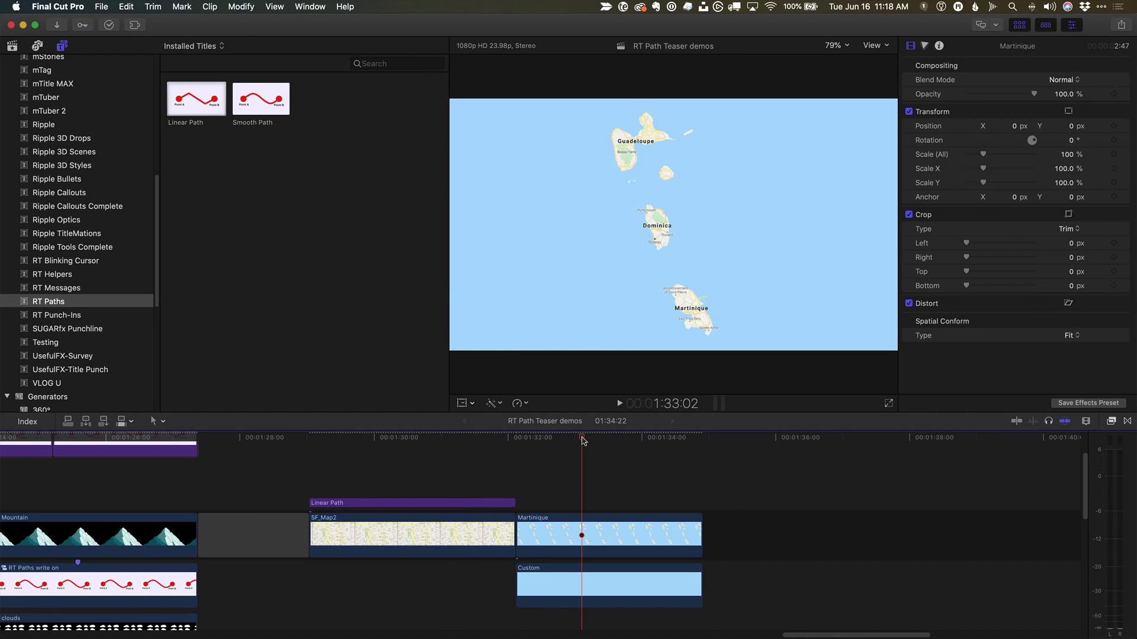
pyautogui.click(267, 109)
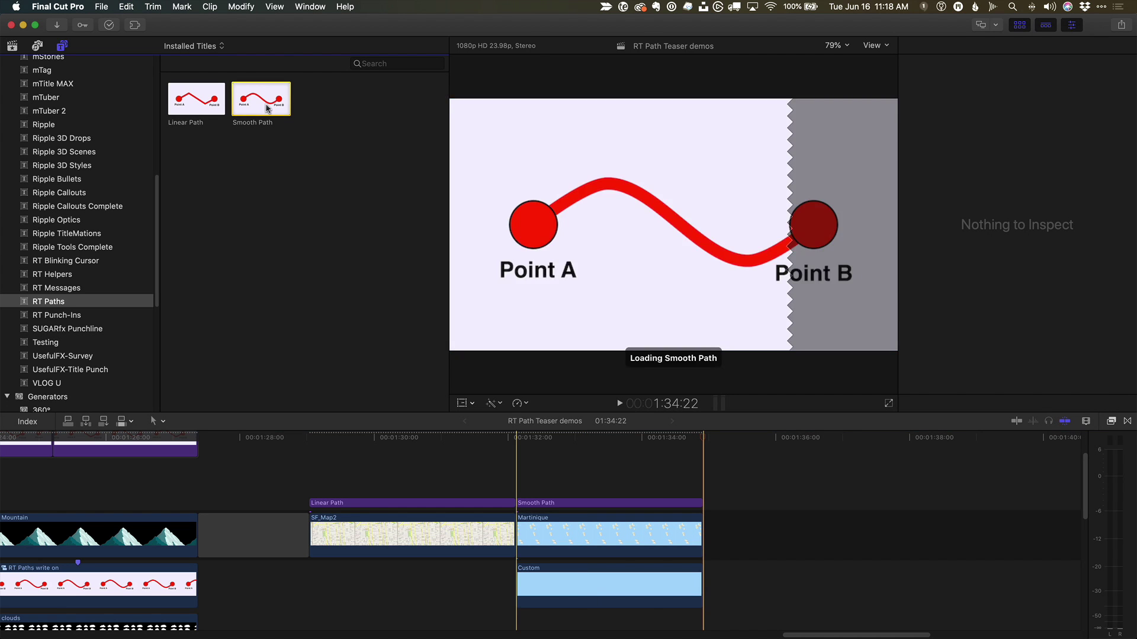
pyautogui.press('q')
pyautogui.click(655, 446)
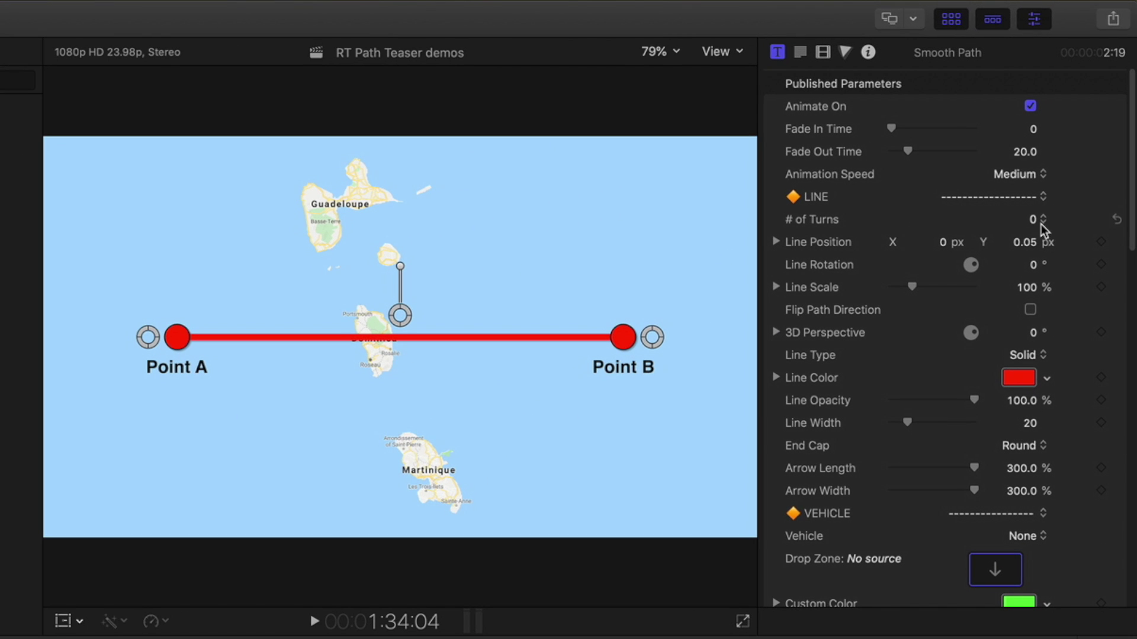
pyautogui.click(1041, 223)
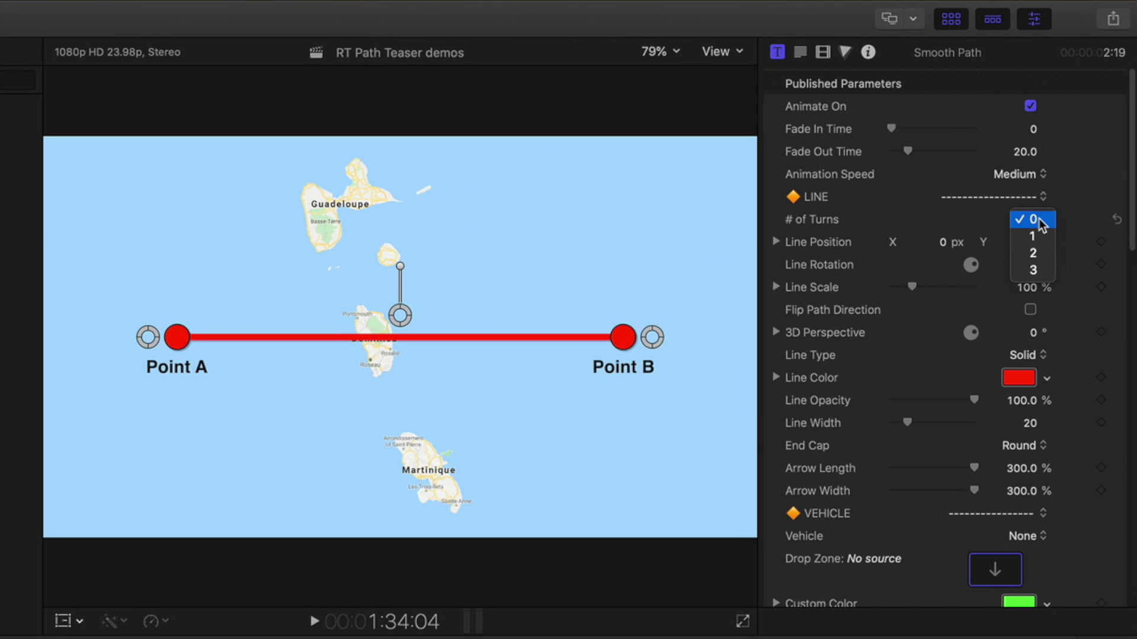
pyautogui.click(1045, 253)
# Rotate the path to 108.5°, scale the line to 64%, and bend it into an S-curve
pyautogui.moveTo(400, 268); pyautogui.dragTo(353, 340)
pyautogui.moveTo(1027, 288)
pyautogui.mouseDown()
pyautogui.moveTo(1029, 311)
pyautogui.moveTo(1010, 296)
pyautogui.mouseUp()
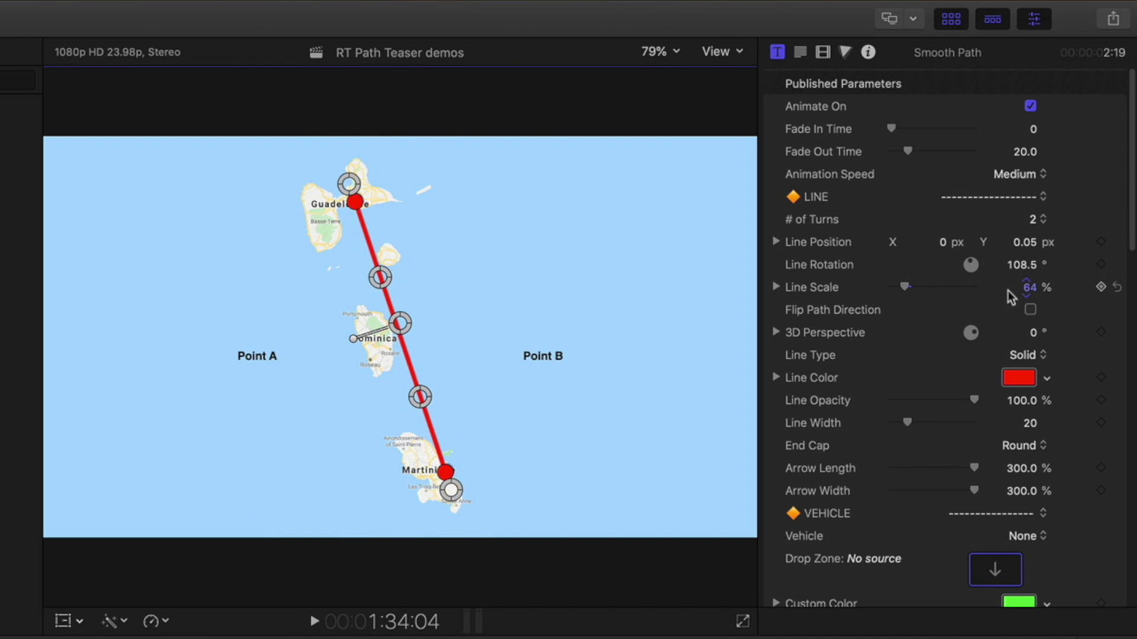
pyautogui.moveTo(351, 185); pyautogui.dragTo(302, 216)
pyautogui.moveTo(380, 276); pyautogui.dragTo(423, 311)
pyautogui.moveTo(419, 396); pyautogui.dragTo(353, 436)
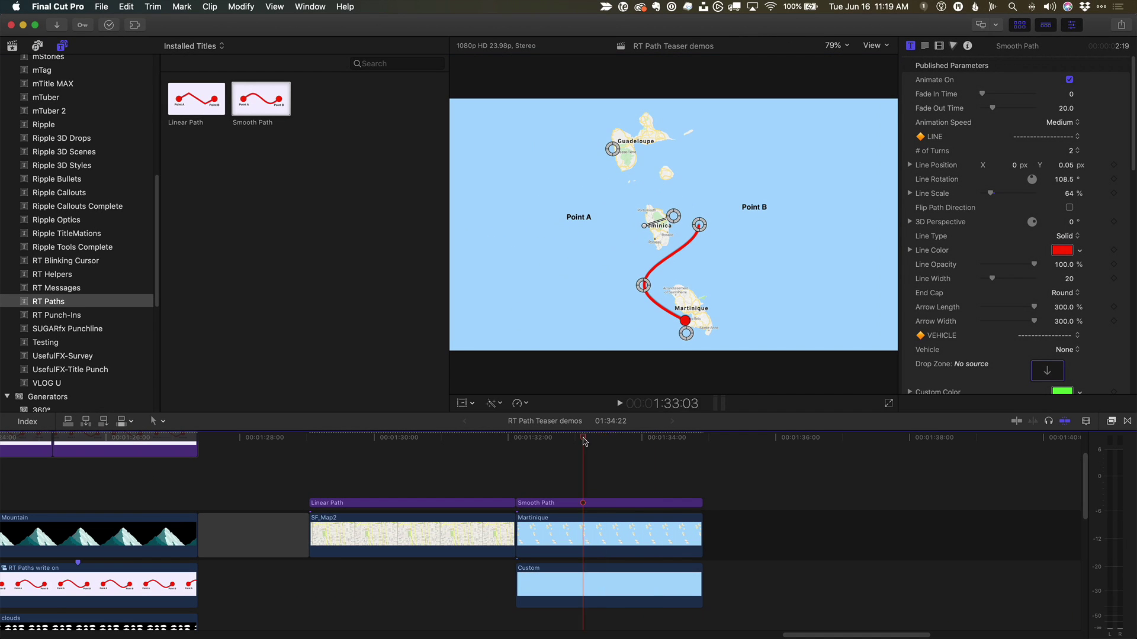
pyautogui.click(1066, 350)
# Use a Drop Zone vehicle filled with the sailboat still, shrunk slightly
pyautogui.click(1091, 428)
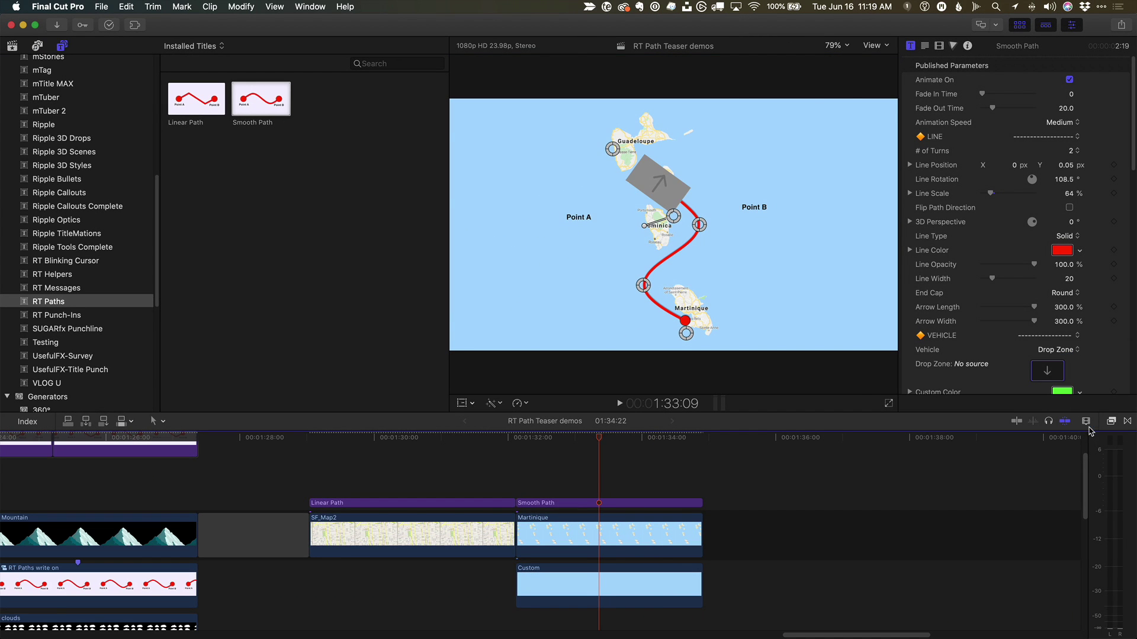
pyautogui.click(12, 48)
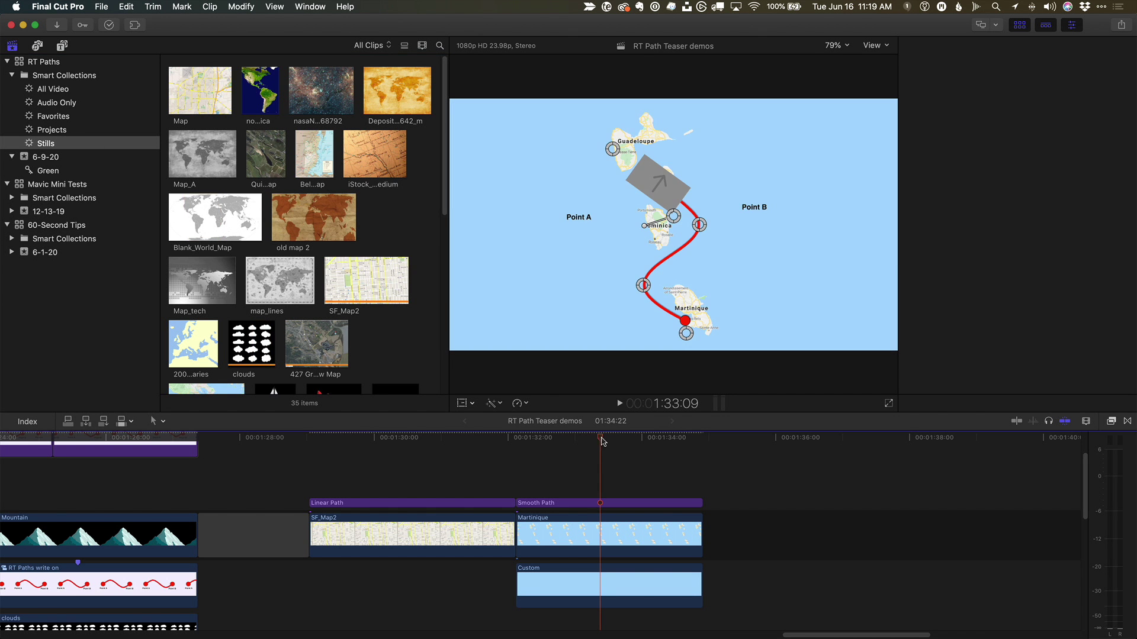
pyautogui.doubleClick(663, 175)
pyautogui.scroll(-3, 385, 237)
pyautogui.click(859, 404)
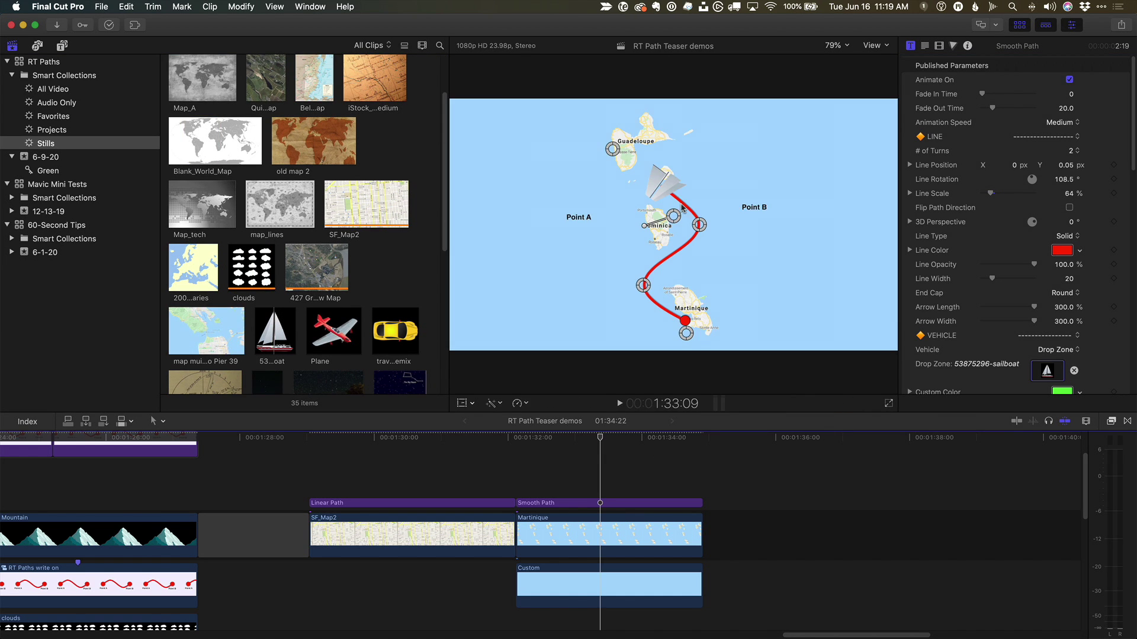
pyautogui.moveTo(651, 160); pyautogui.dragTo(655, 164)
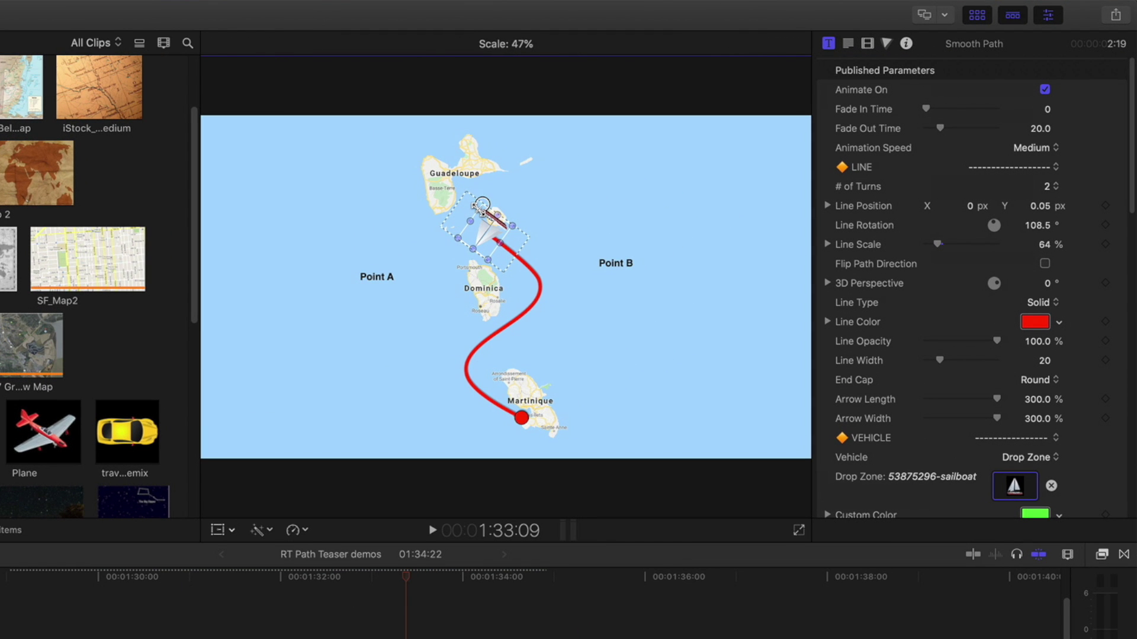
pyautogui.moveTo(481, 205); pyautogui.dragTo(482, 204)
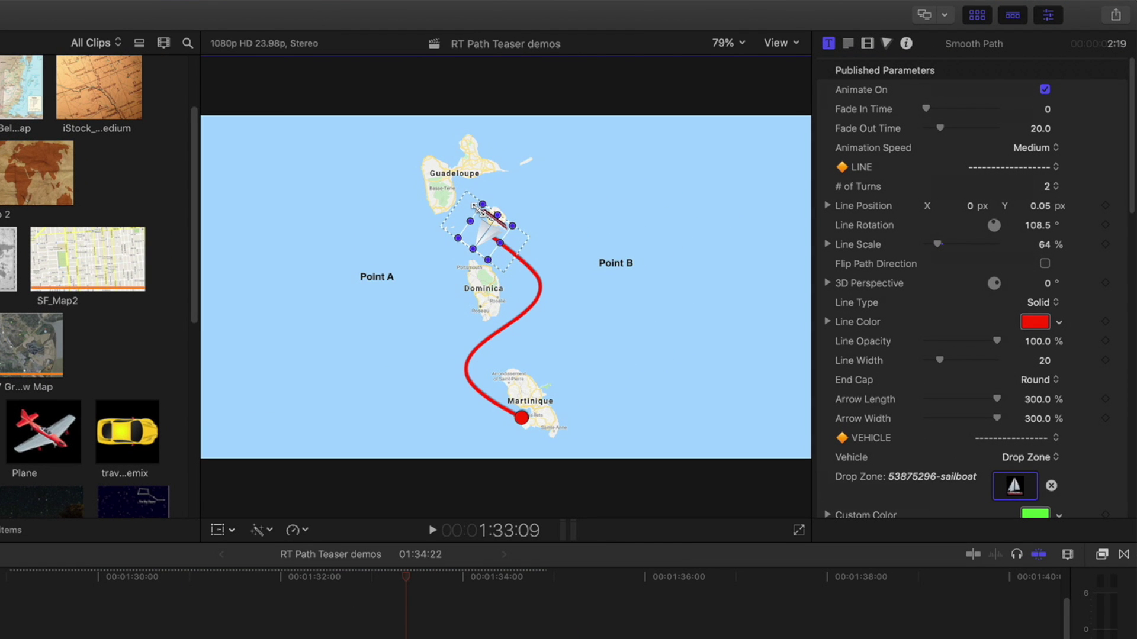
pyautogui.scroll(-3, 1005, 449)
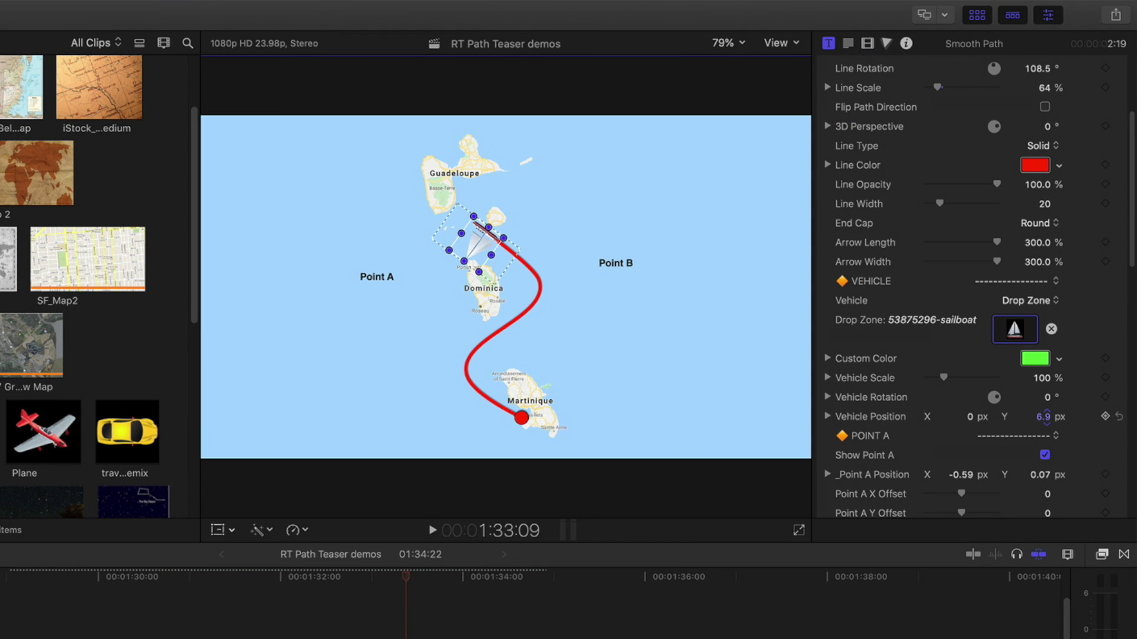
# Play the sailboat animation and reshape the curve between Dominica and Martinique
pyautogui.click(285, 577)
pyautogui.press('space')
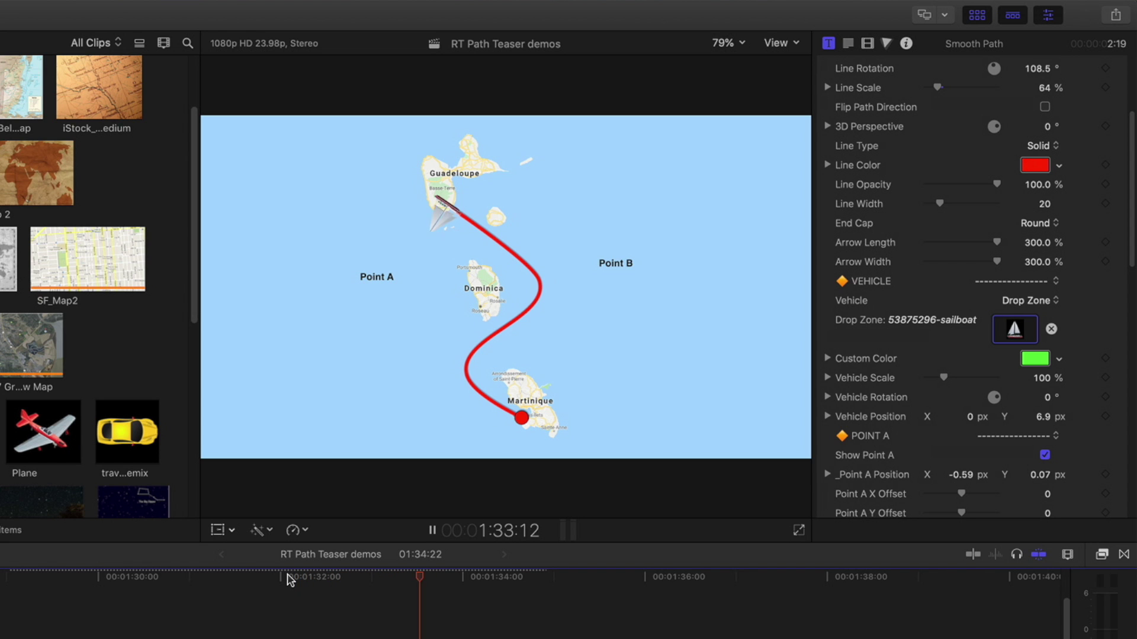
pyautogui.moveTo(418, 578); pyautogui.dragTo(423, 581)
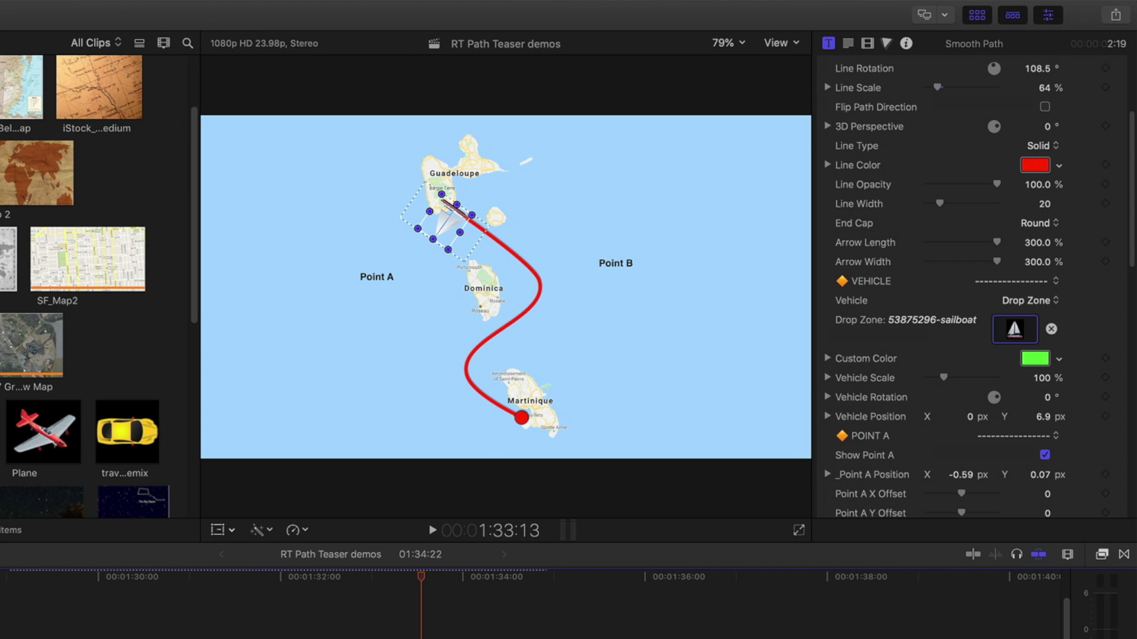
pyautogui.click(540, 291)
pyautogui.moveTo(540, 289); pyautogui.dragTo(555, 266)
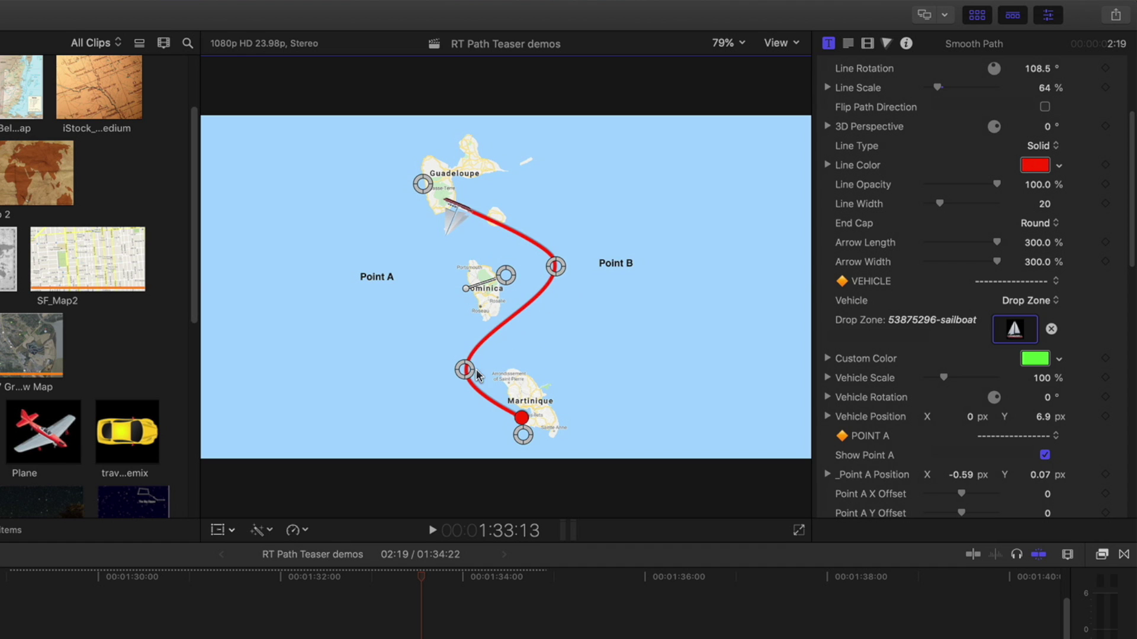
pyautogui.moveTo(477, 376)
pyautogui.mouseDown()
pyautogui.moveTo(610, 382)
pyautogui.moveTo(480, 365)
pyautogui.moveTo(441, 373)
pyautogui.moveTo(467, 383)
pyautogui.mouseUp()
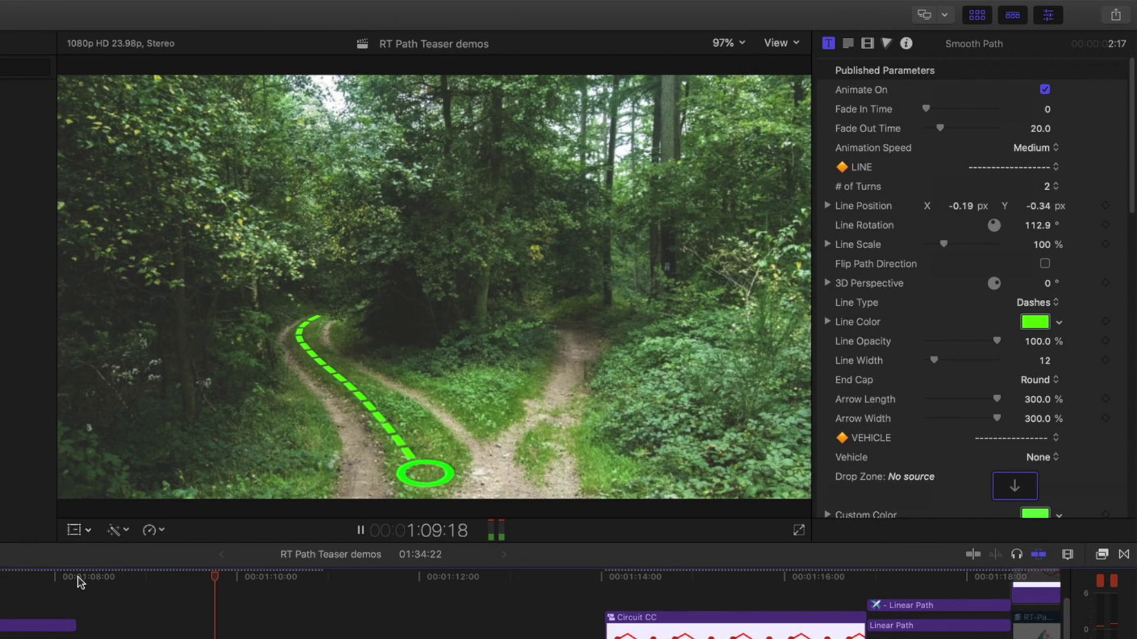
# Adjust the green dashed forest-trail points and the Big Dipper line's upper-right bend
pyautogui.press('space')
pyautogui.moveTo(367, 403); pyautogui.dragTo(363, 403)
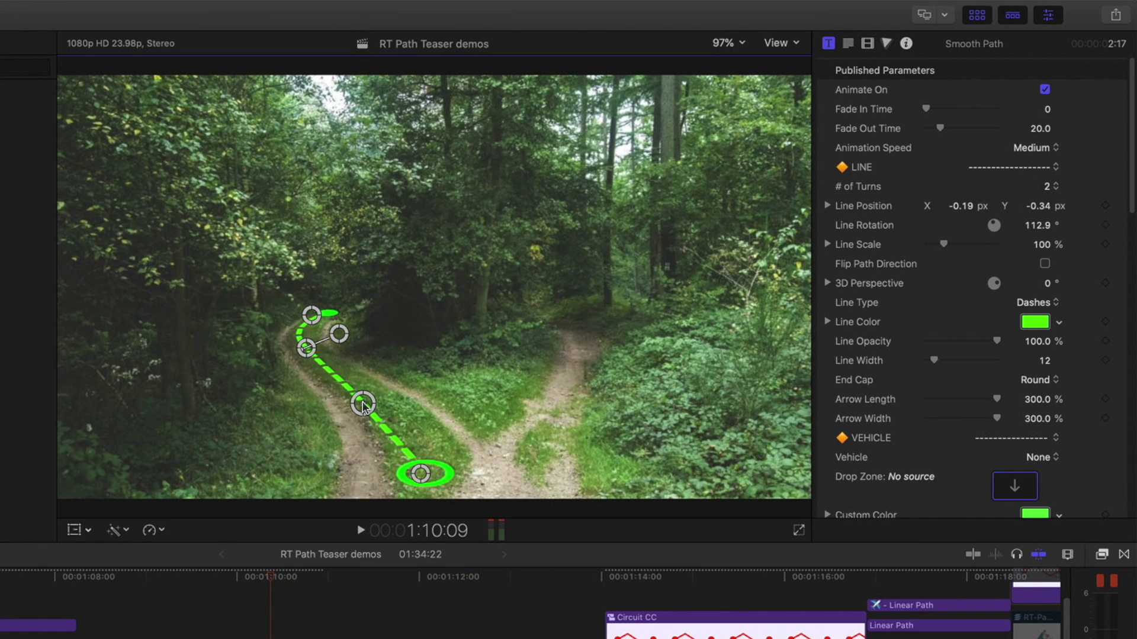
pyautogui.moveTo(307, 348)
pyautogui.mouseDown()
pyautogui.moveTo(294, 355)
pyautogui.moveTo(319, 355)
pyautogui.mouseUp()
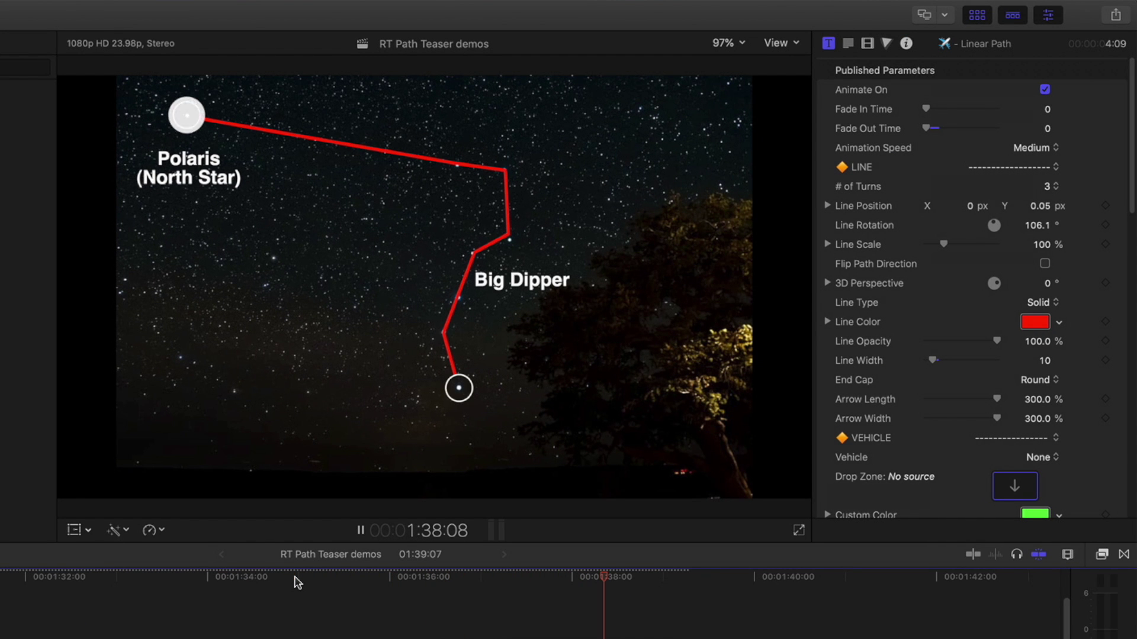
pyautogui.press('space')
pyautogui.moveTo(514, 153)
pyautogui.mouseDown()
pyautogui.moveTo(517, 122)
pyautogui.moveTo(560, 152)
pyautogui.moveTo(510, 153)
pyautogui.mouseUp()
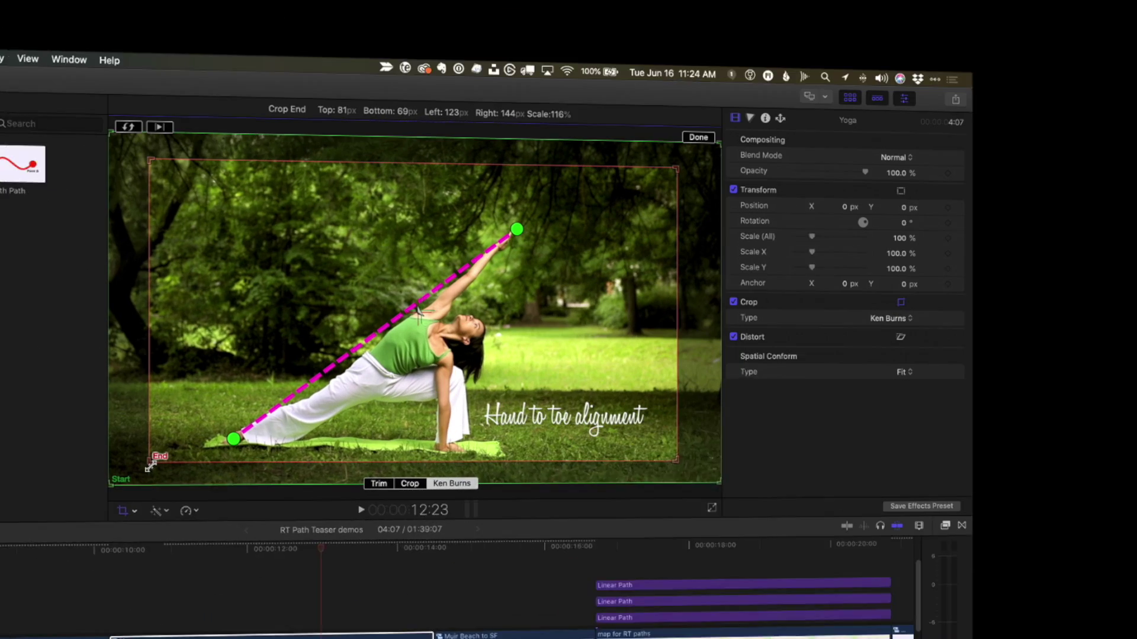
# Tighten the Ken Burns end crop on the yoga image and play it back to 14:10
pyautogui.moveTo(151, 466); pyautogui.dragTo(115, 465)
pyautogui.click(780, 70)
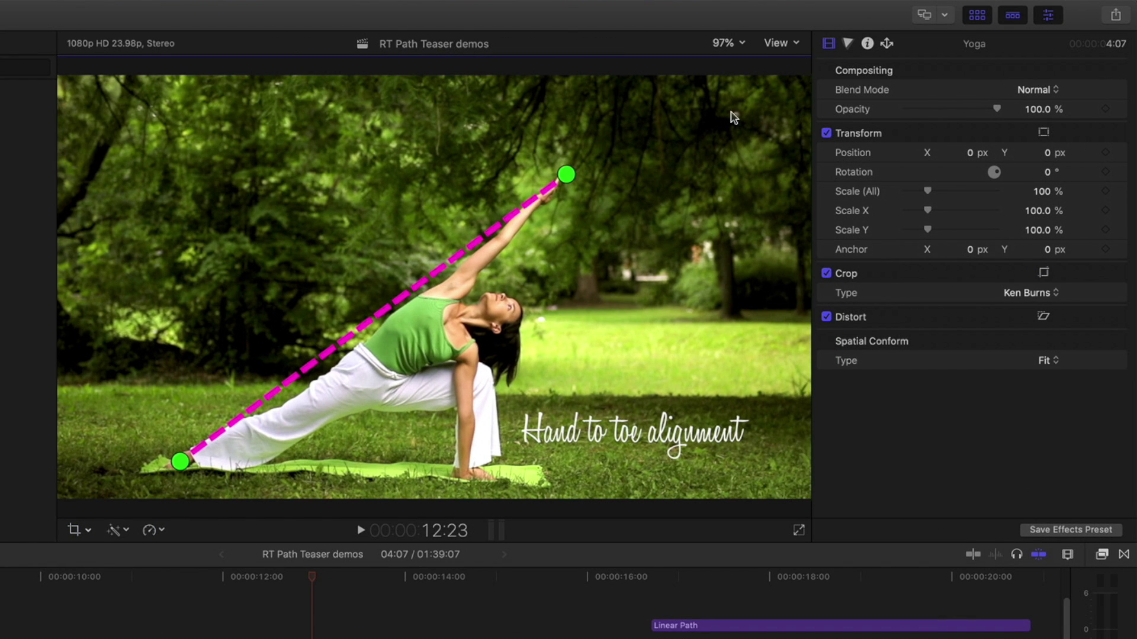
pyautogui.click(51, 576)
pyautogui.press('space')
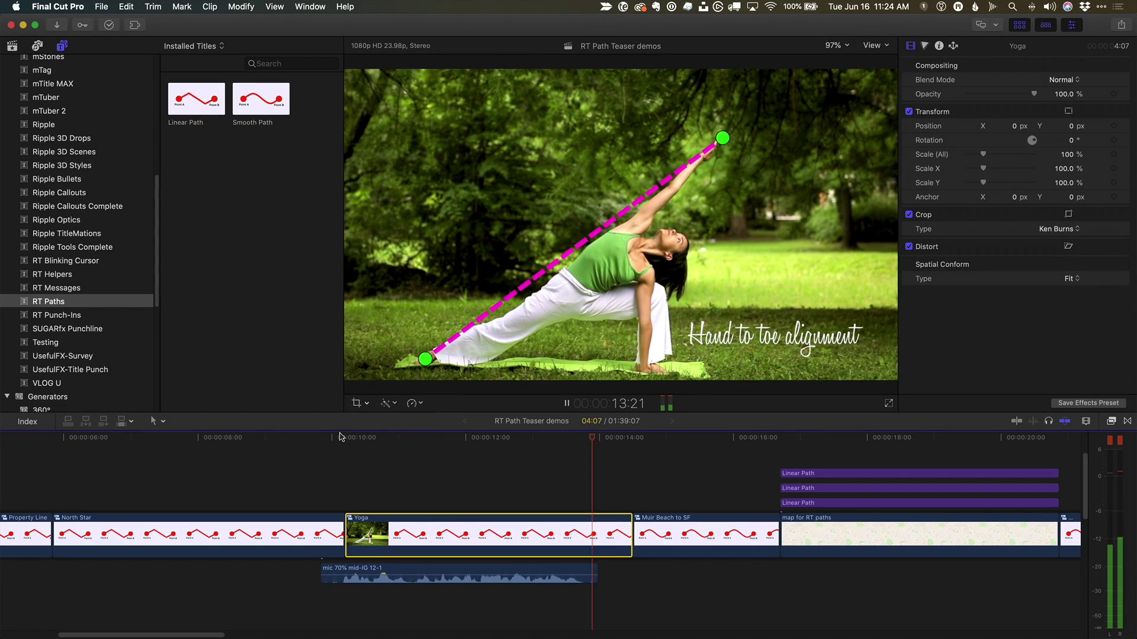
pyautogui.press('space')
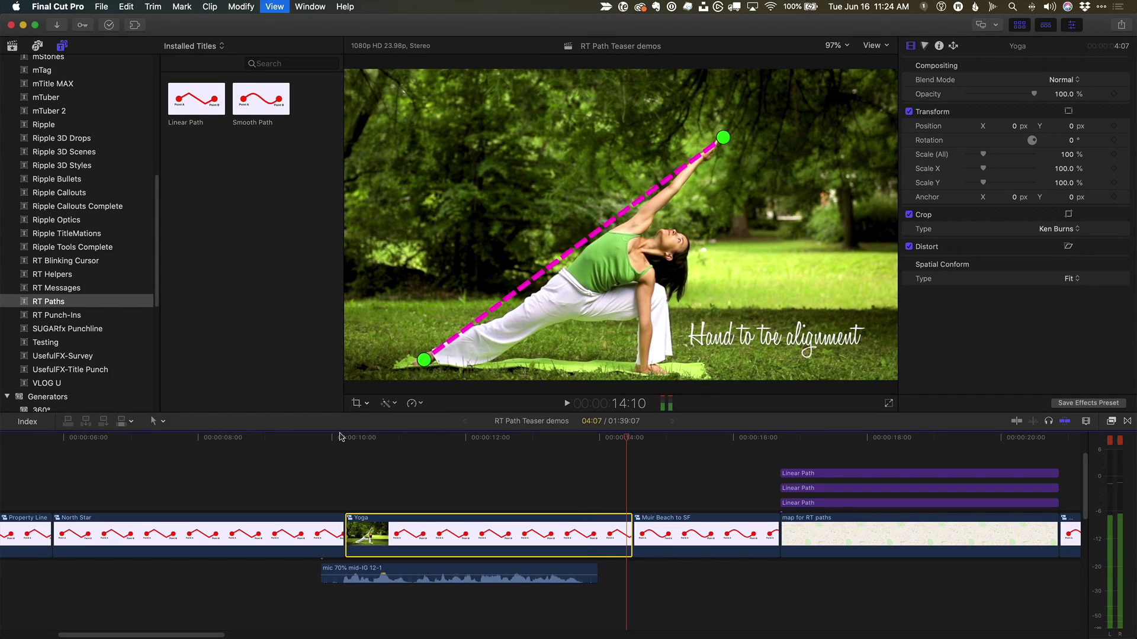